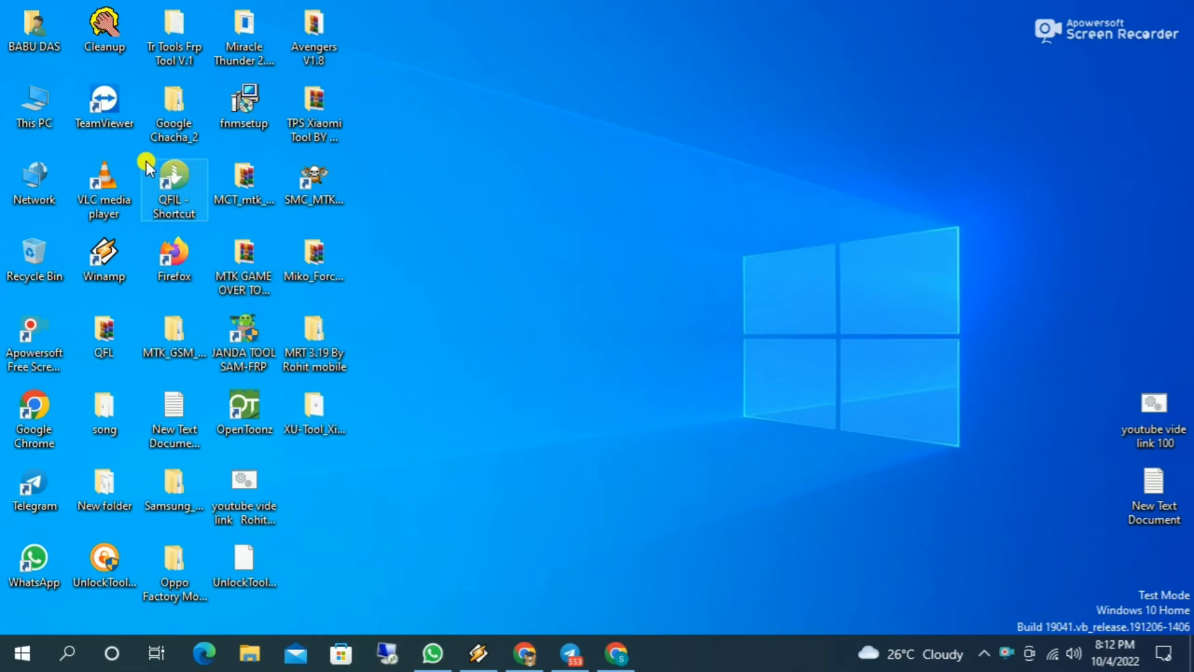
Move the Estech Setup V1.2.5 archive from Downloads onto the desktop and close Explorer.
{"action": "double_click", "coordinate": [26, 112]}
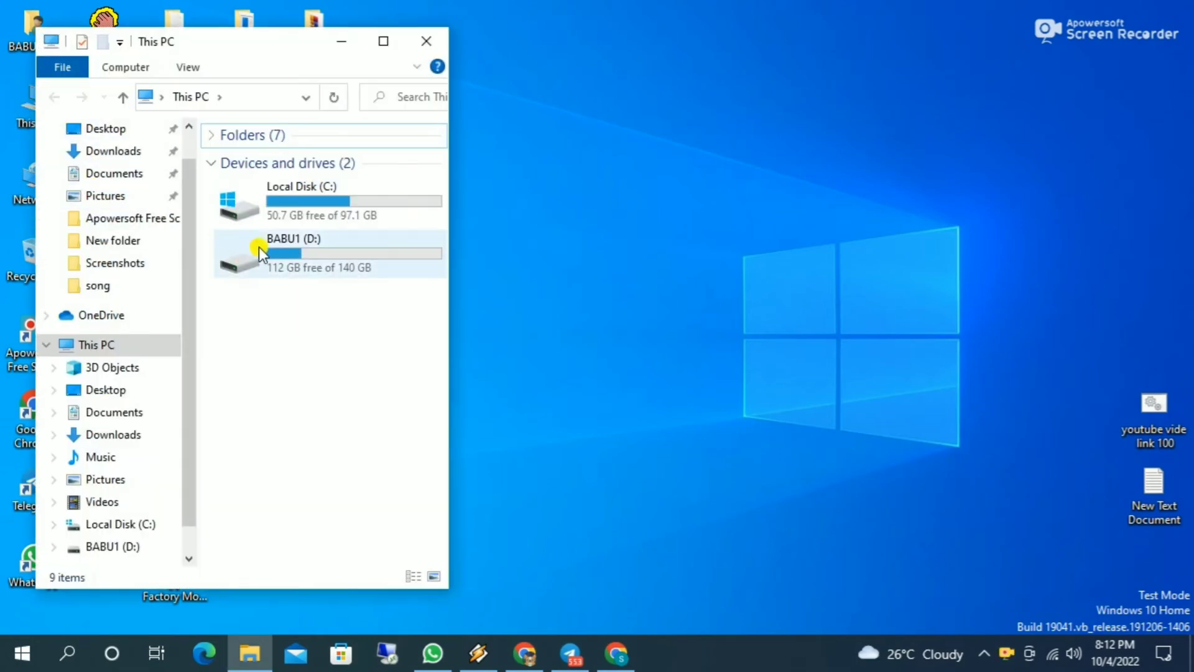
{"action": "left_click", "coordinate": [87, 151]}
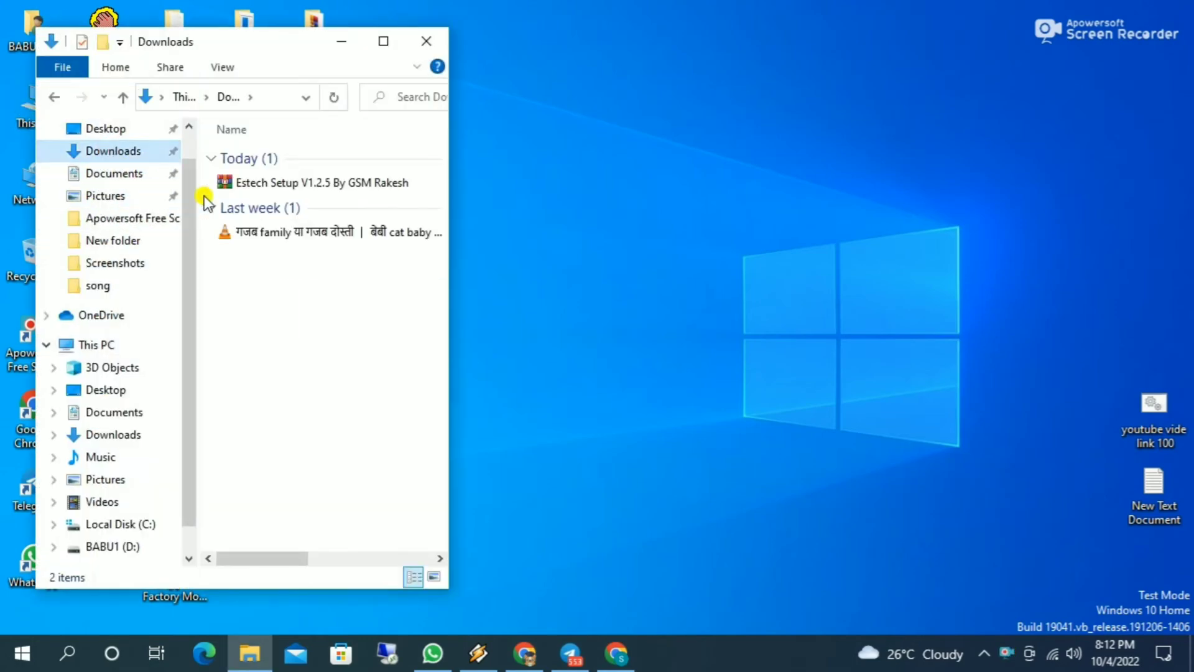
{"action": "left_click_drag", "start_coordinate": [266, 181], "coordinate": [677, 251]}
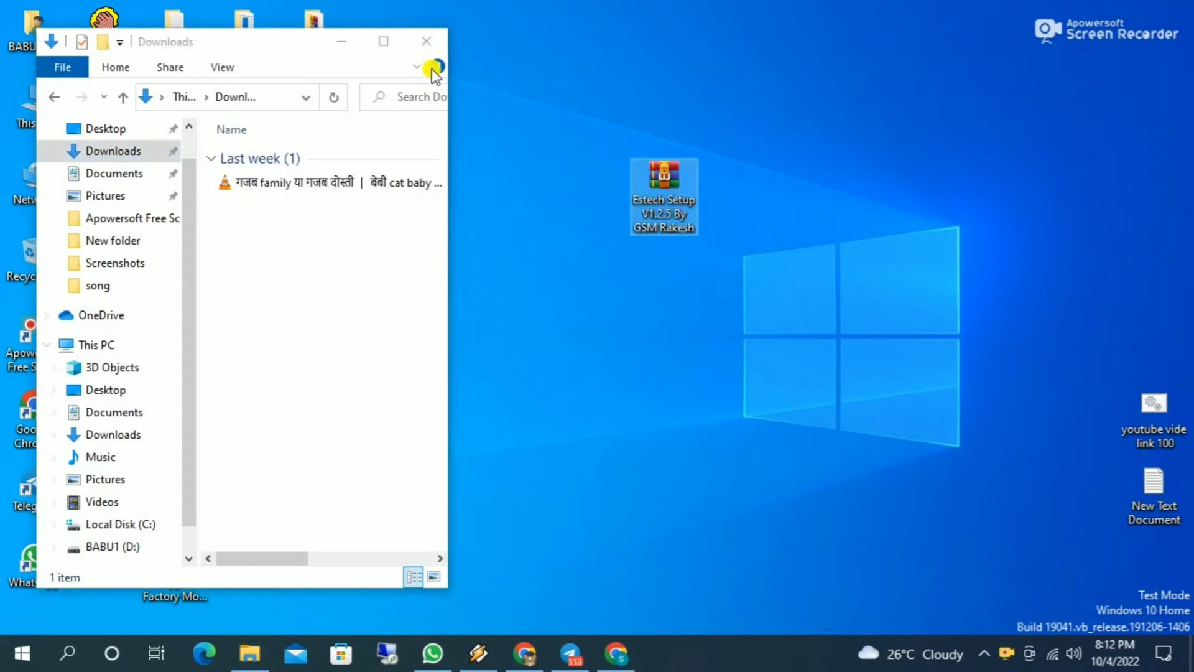
{"action": "left_click", "coordinate": [426, 41]}
{"action": "left_click_drag", "start_coordinate": [663, 178], "coordinate": [803, 245]}
Extract the Estech Setup archive into its own Estech Setup V1.2.5 desktop folder.
{"action": "right_click", "coordinate": [802, 246]}
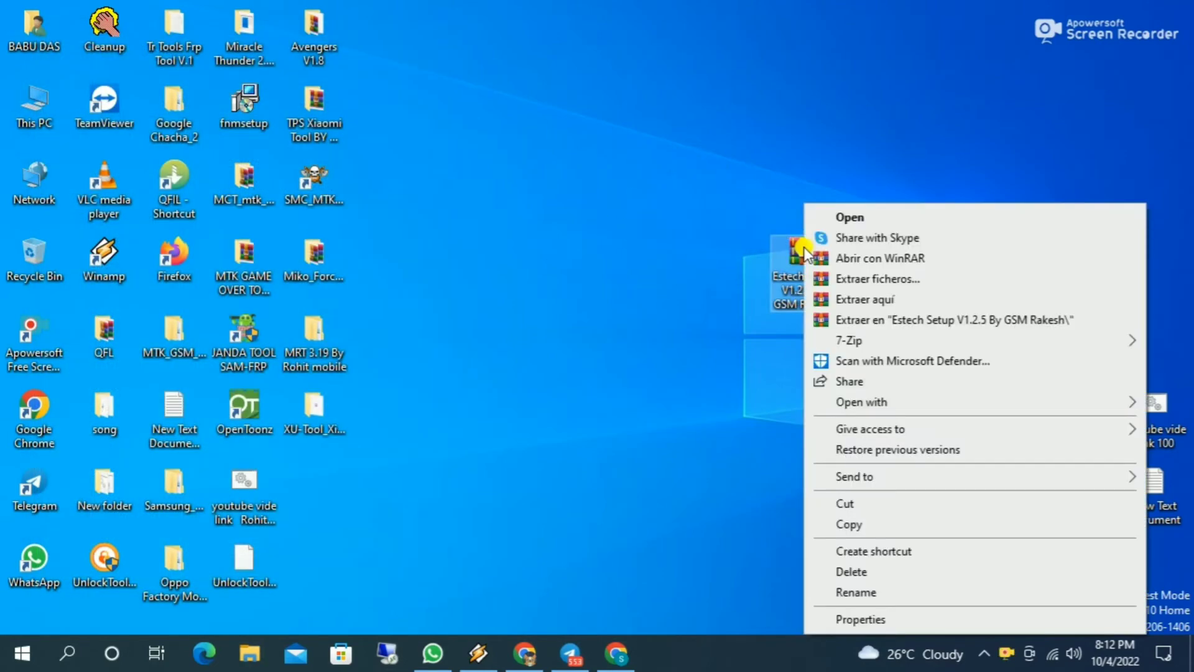
{"action": "left_click", "coordinate": [864, 319]}
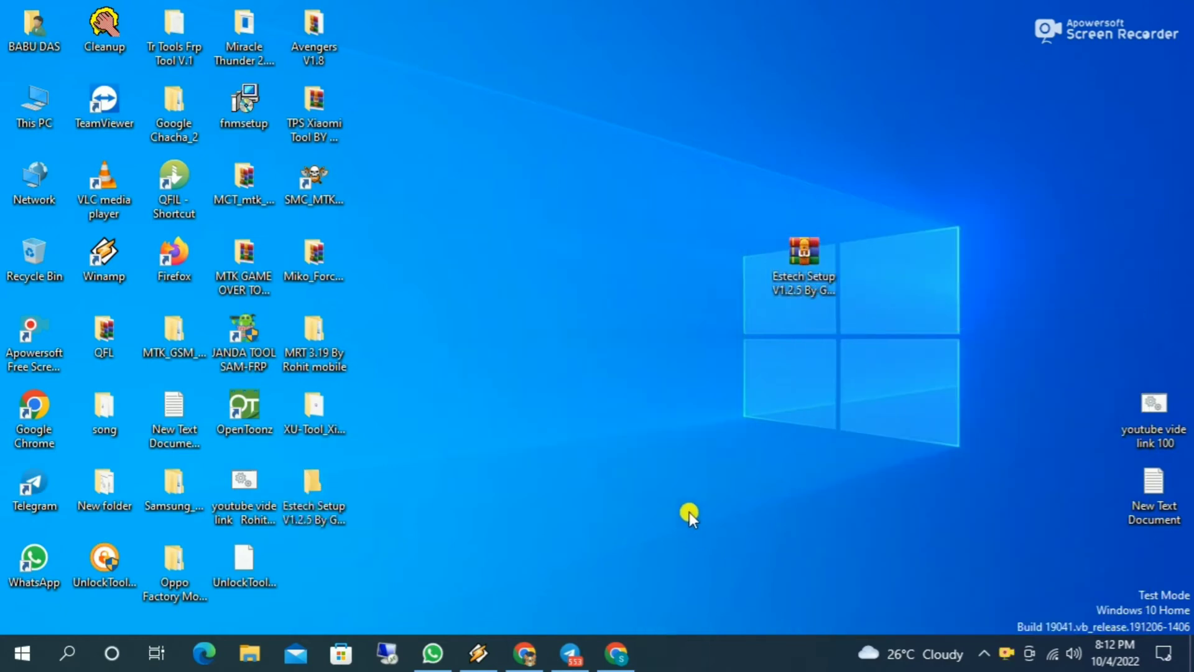
{"action": "left_click_drag", "start_coordinate": [311, 498], "coordinate": [689, 285]}
Open the extracted folder and run the setup file as administrator.
{"action": "double_click", "coordinate": [665, 270]}
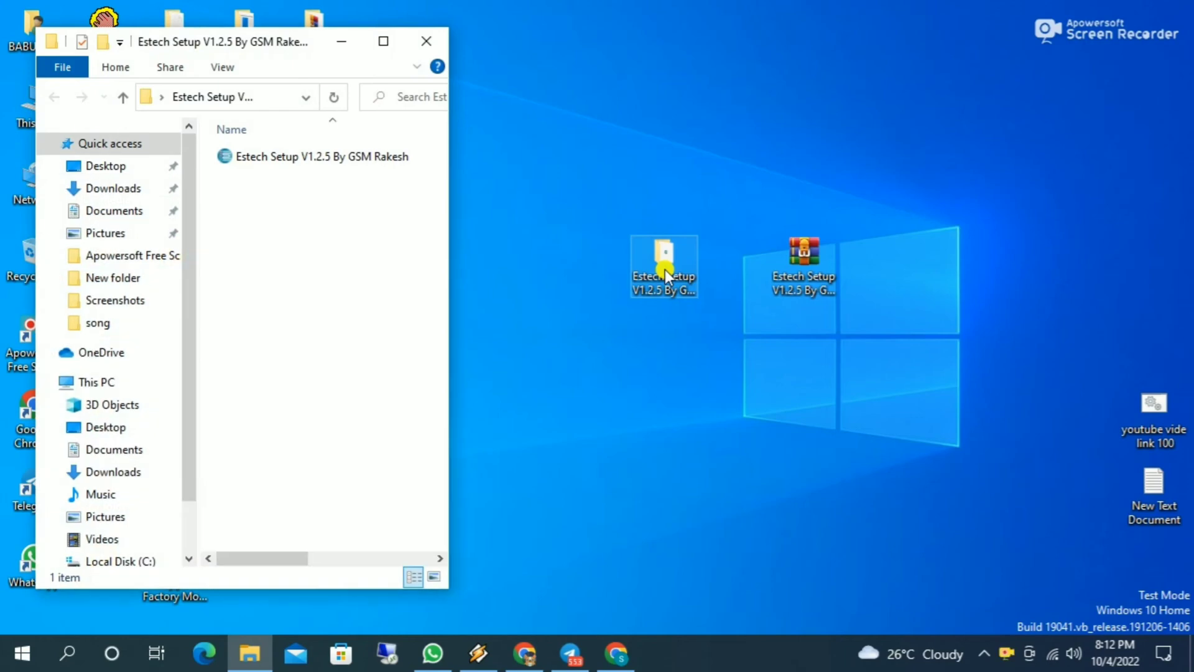
{"action": "right_click", "coordinate": [252, 158]}
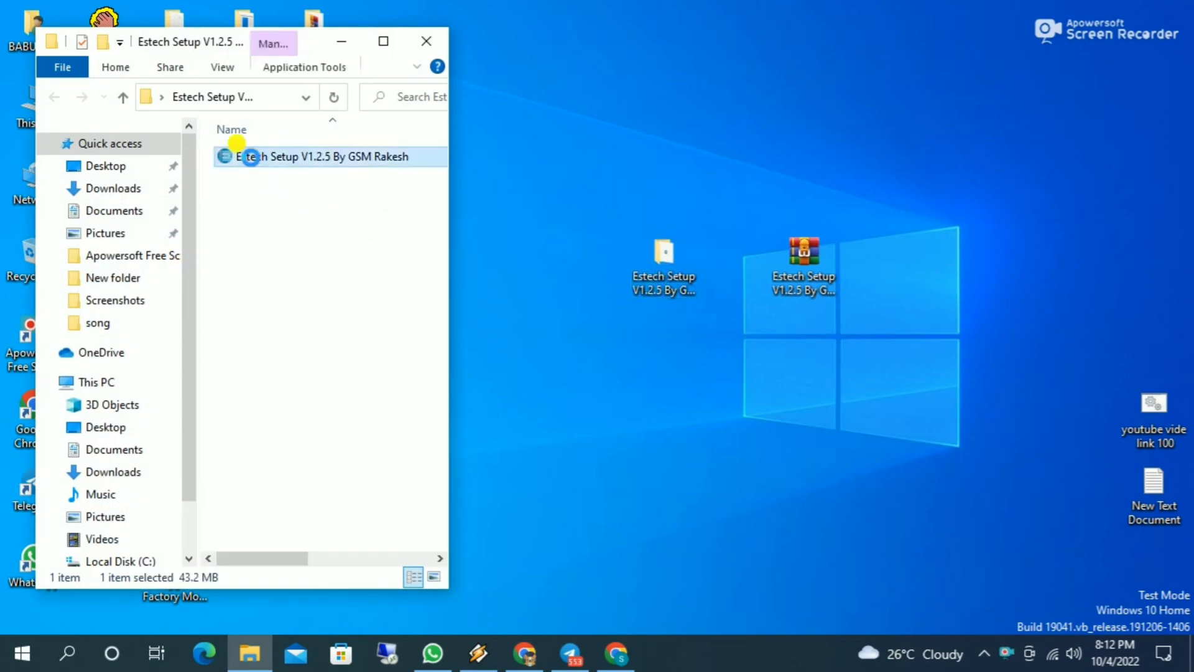
{"action": "left_click", "coordinate": [303, 176]}
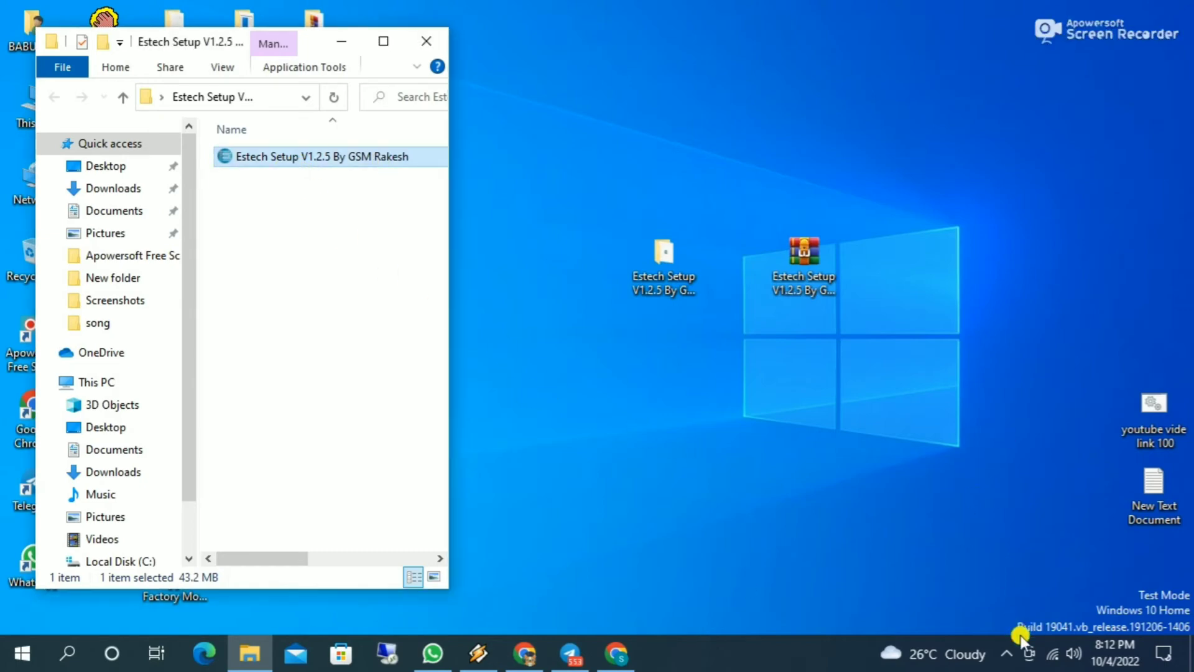
{"action": "left_click", "coordinate": [1006, 653]}
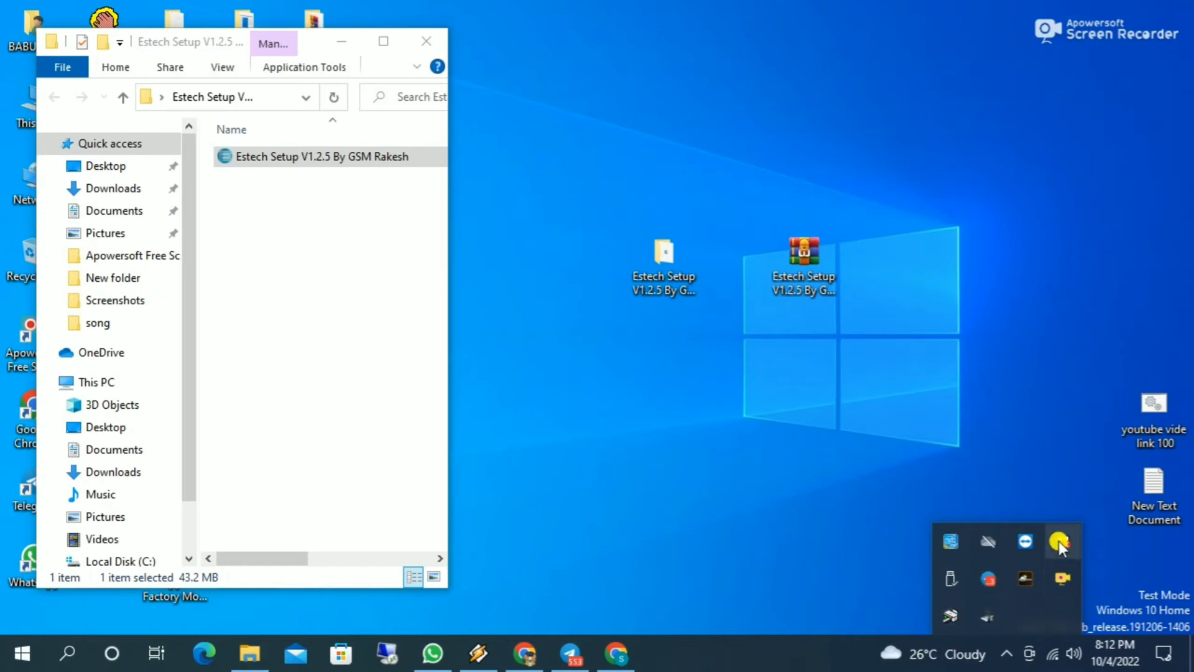
{"action": "left_click", "coordinate": [1059, 540]}
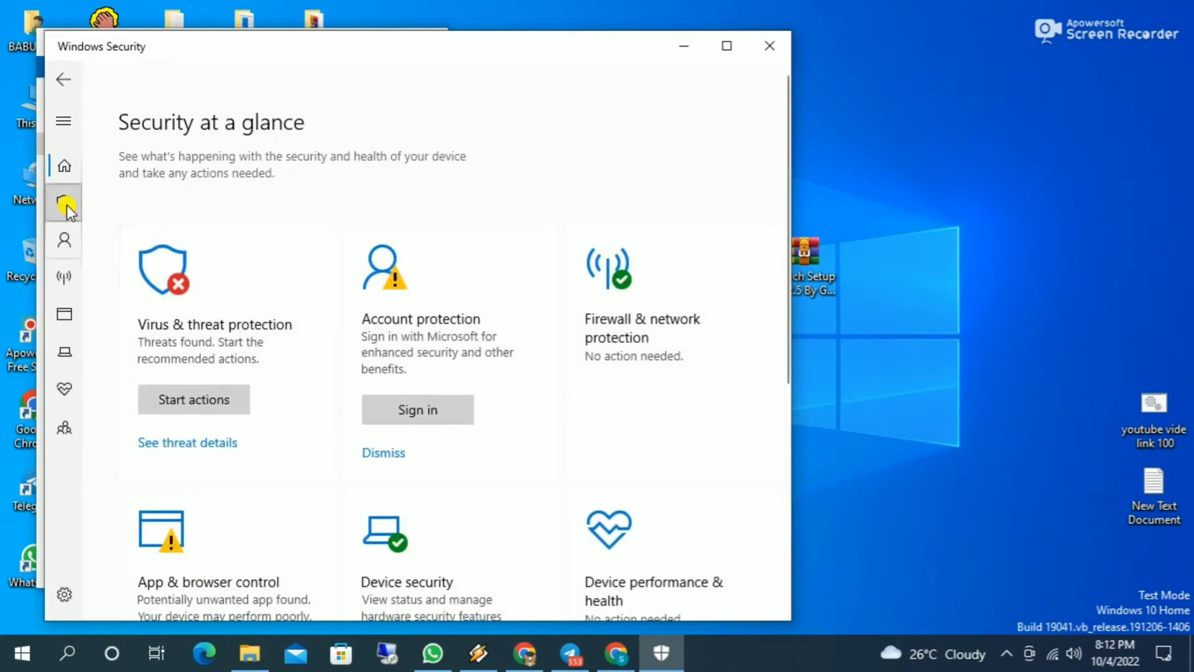
{"action": "left_click", "coordinate": [65, 202]}
{"action": "scroll", "coordinate": [486, 331], "scroll_direction": "down", "scroll_amount": 8}
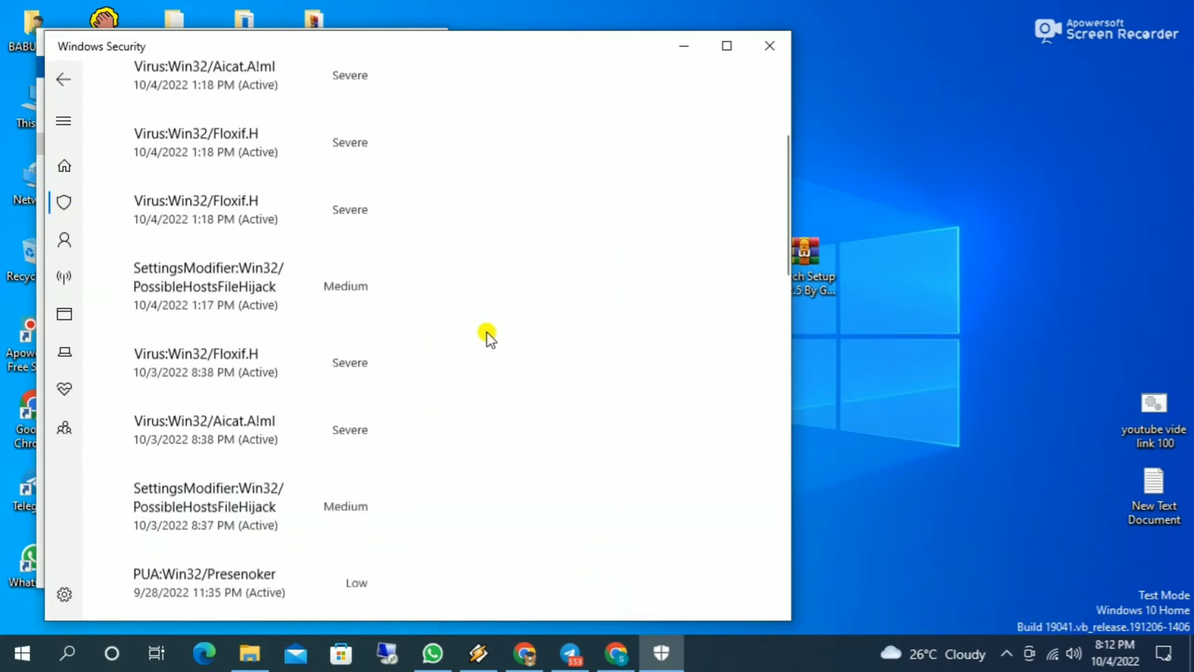
{"action": "scroll", "coordinate": [392, 381], "scroll_direction": "down", "scroll_amount": 3}
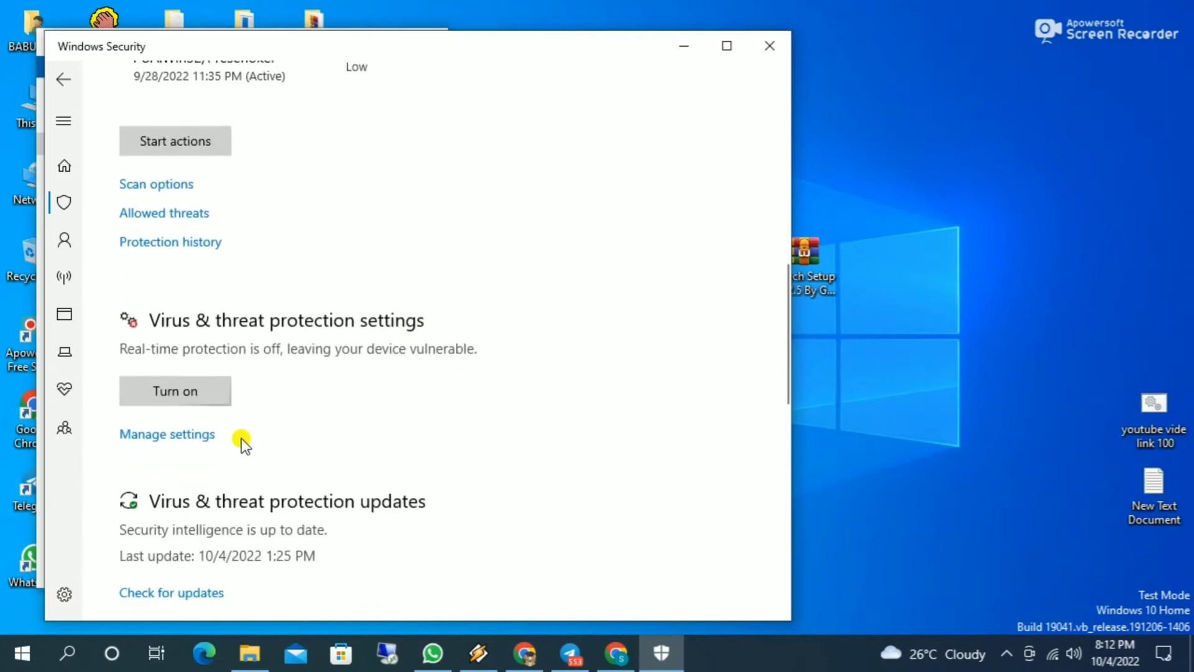
{"action": "left_click", "coordinate": [176, 435]}
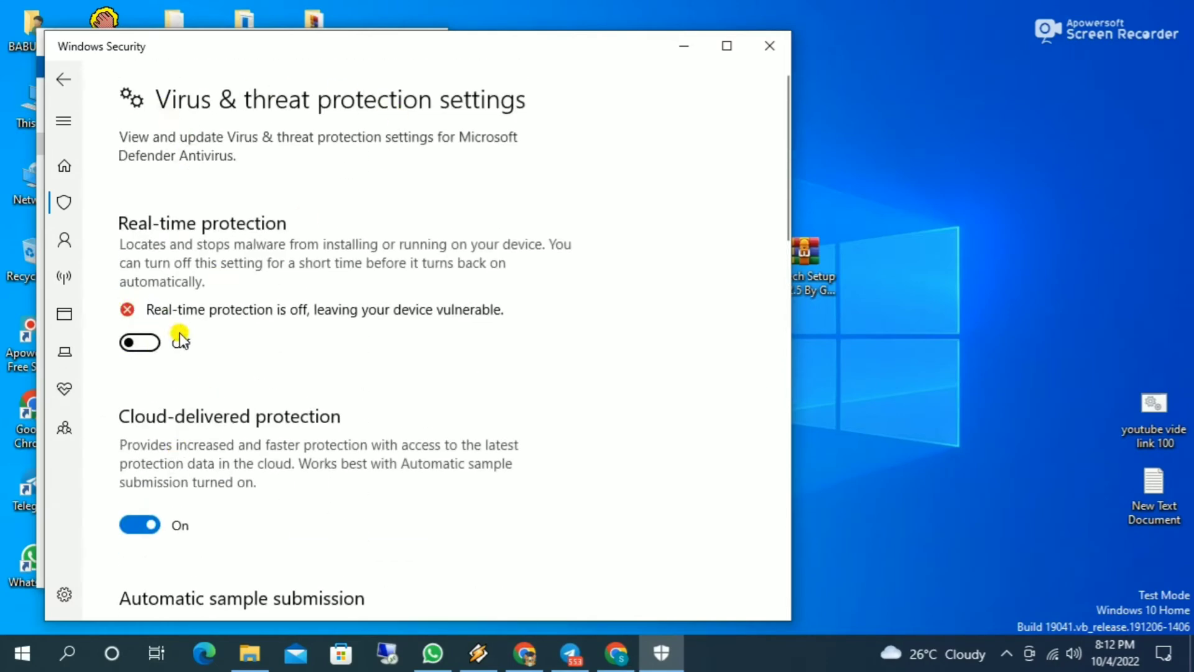
{"action": "left_click", "coordinate": [770, 47]}
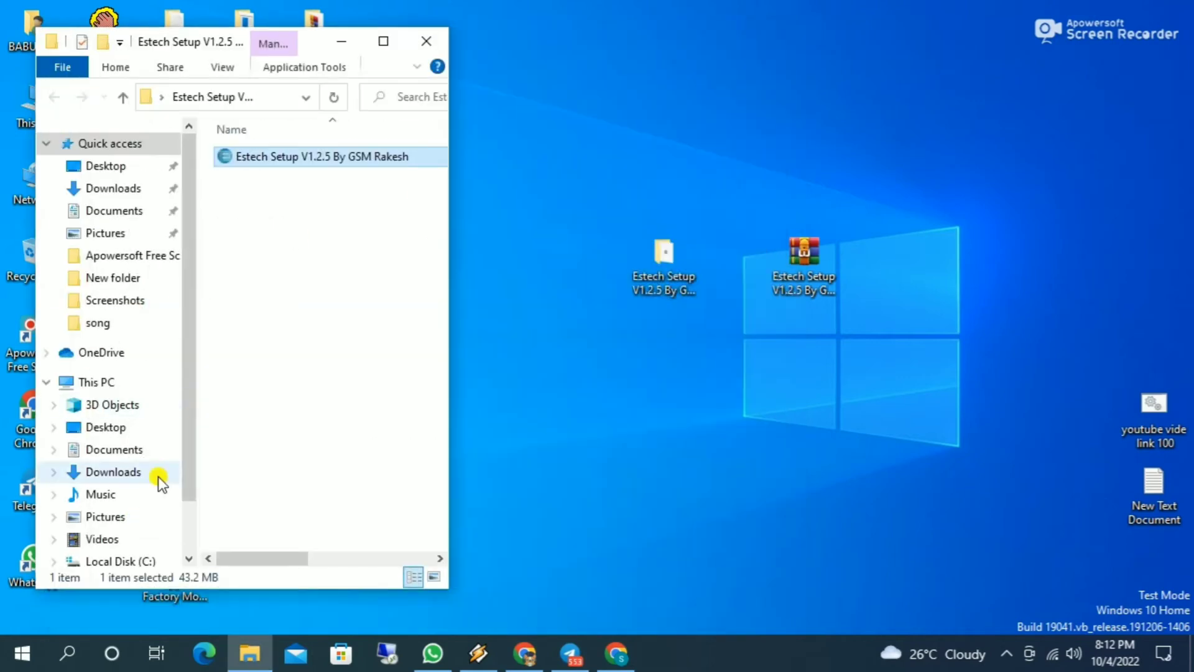
Launch the setup as administrator, approve UAC, accept the update, and close the folder window.
{"action": "right_click", "coordinate": [297, 152]}
{"action": "left_click", "coordinate": [339, 176]}
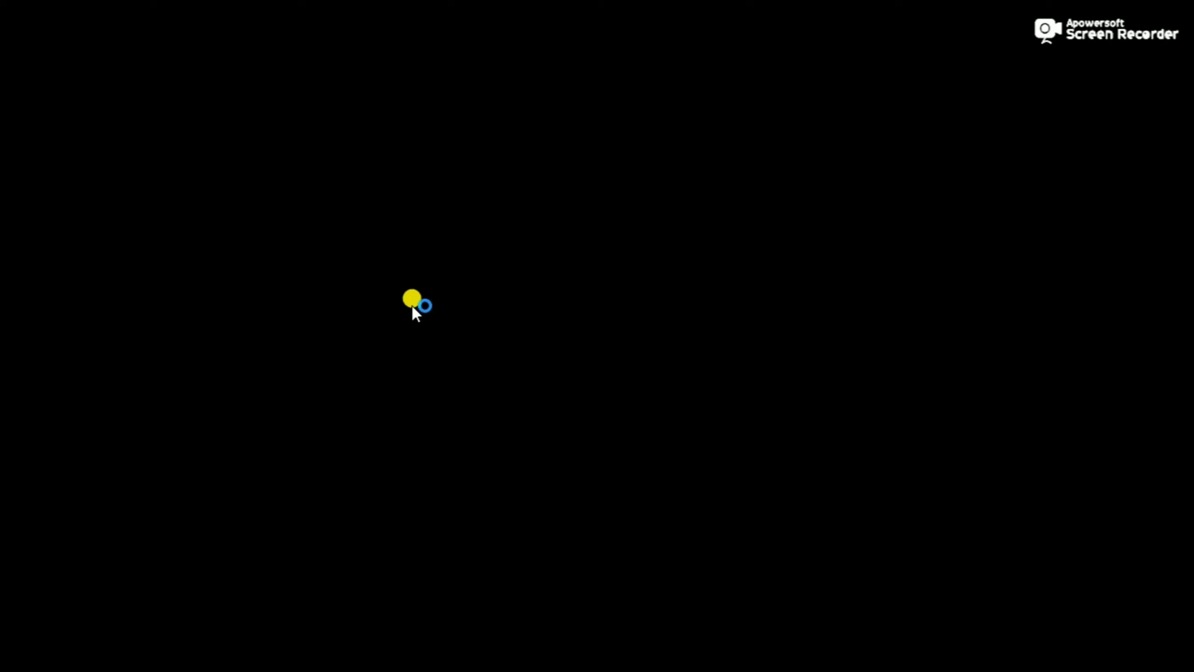
{"action": "left_click", "coordinate": [520, 453]}
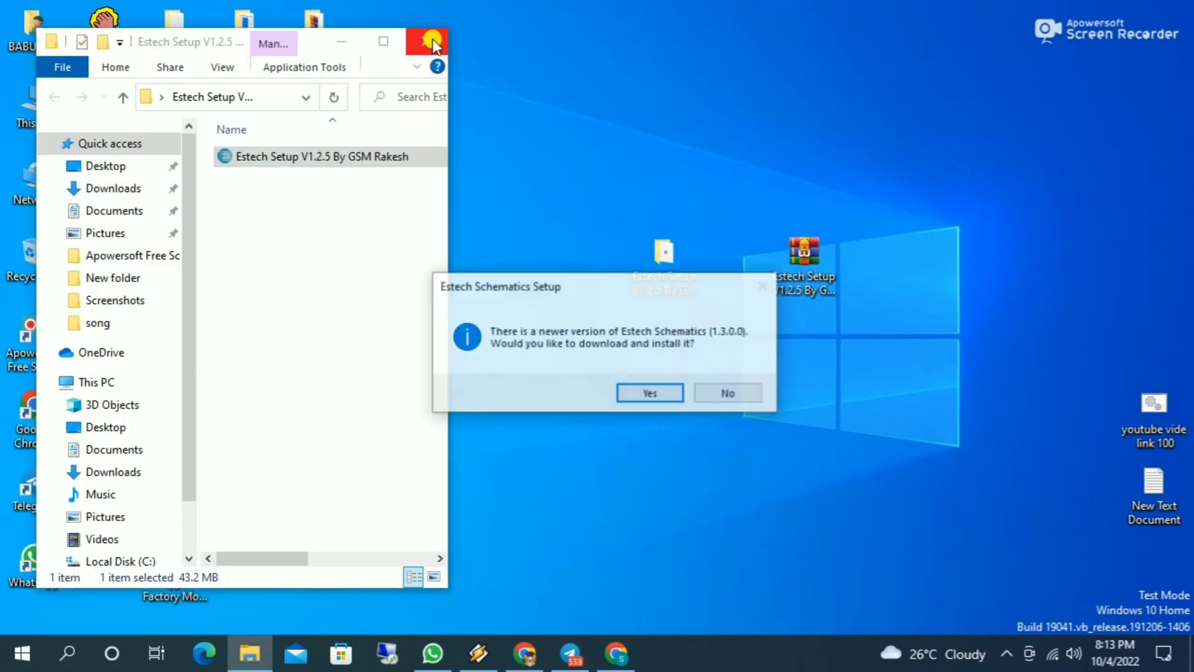
{"action": "left_click", "coordinate": [645, 393]}
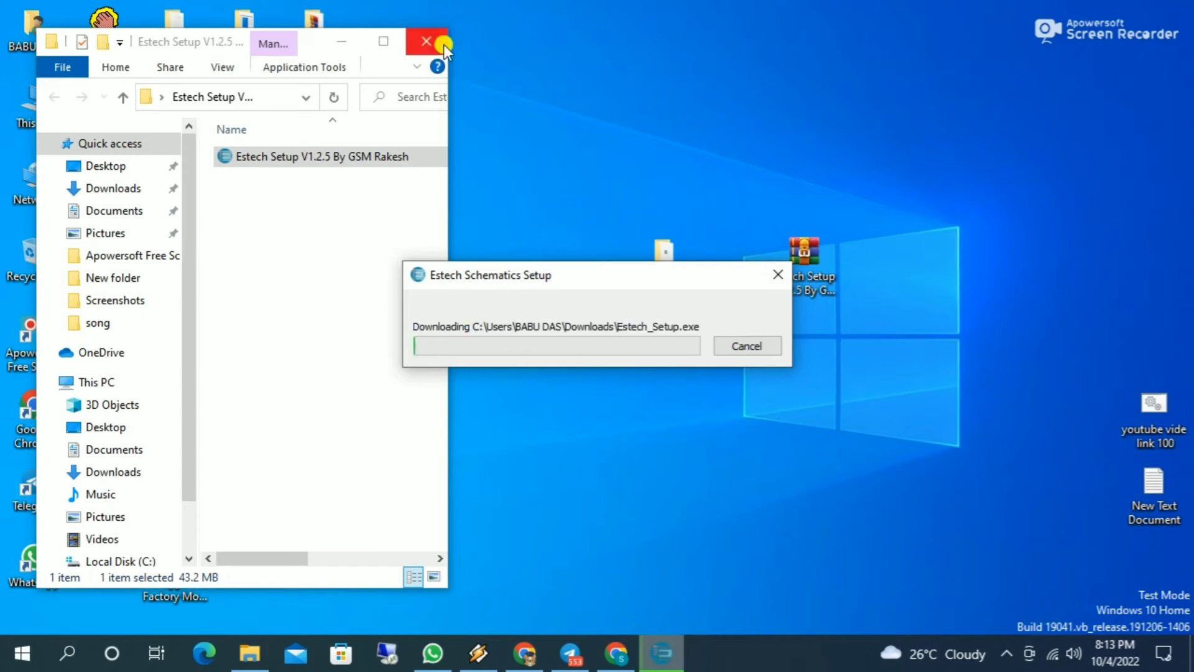
{"action": "left_click", "coordinate": [421, 41]}
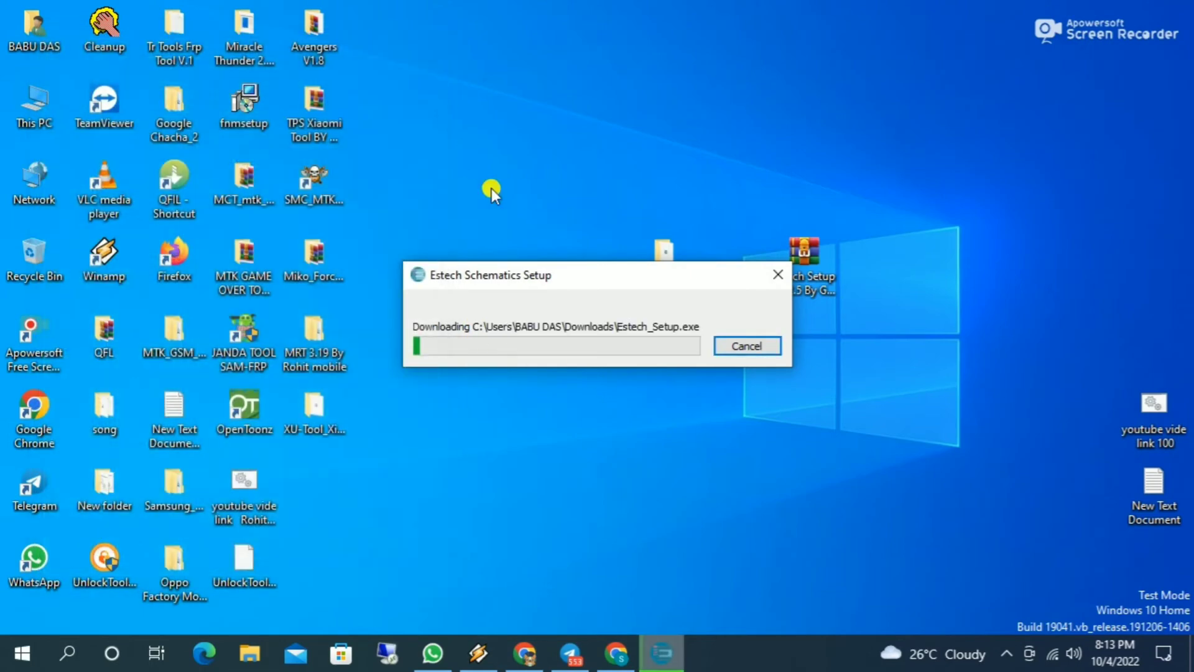
Cancel the slow update download and its retry to reach the wizard's welcome page.
{"action": "left_click_drag", "start_coordinate": [598, 279], "coordinate": [630, 333]}
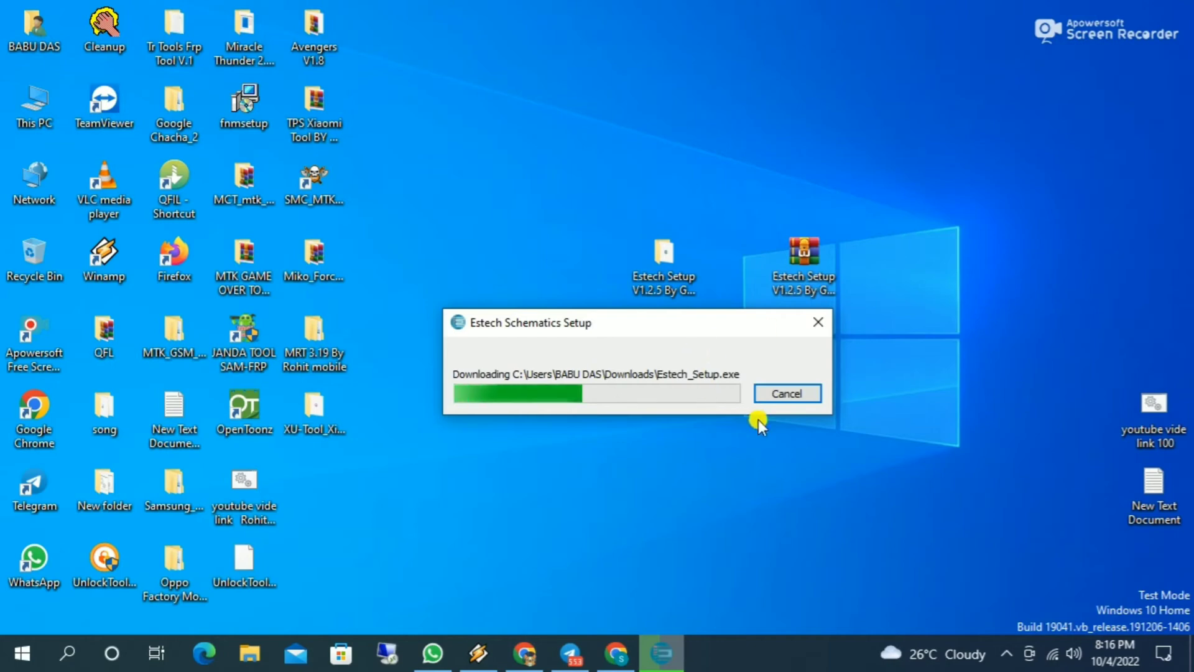
{"action": "left_click", "coordinate": [798, 397]}
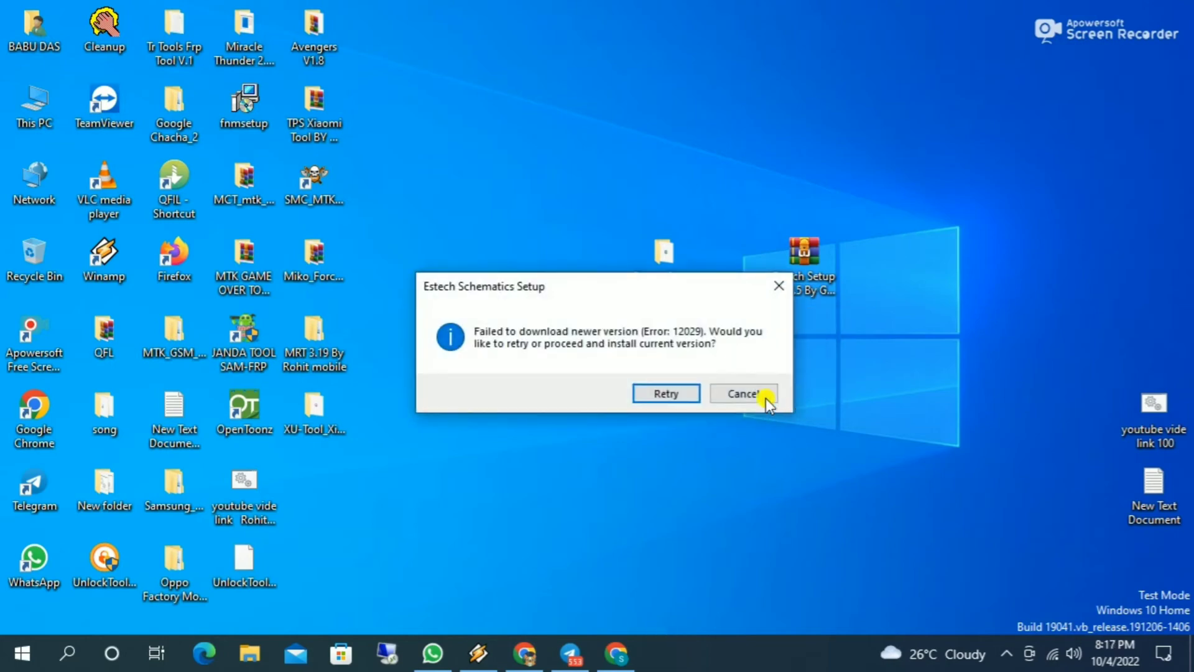
{"action": "left_click", "coordinate": [675, 394]}
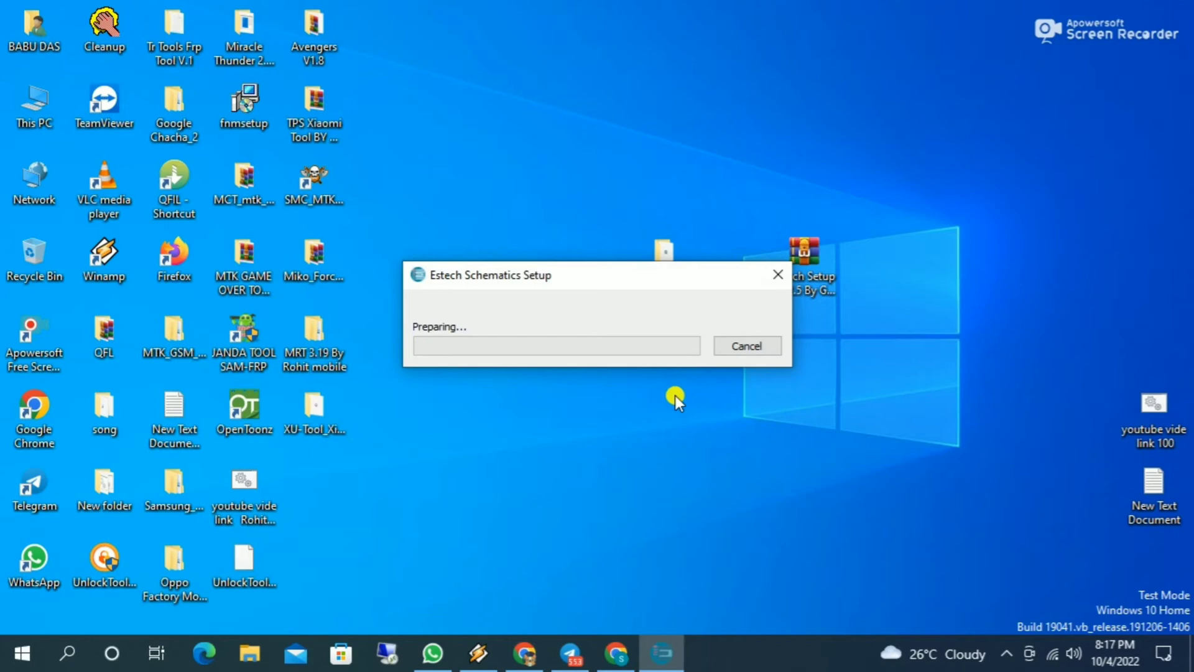
{"action": "left_click", "coordinate": [744, 347]}
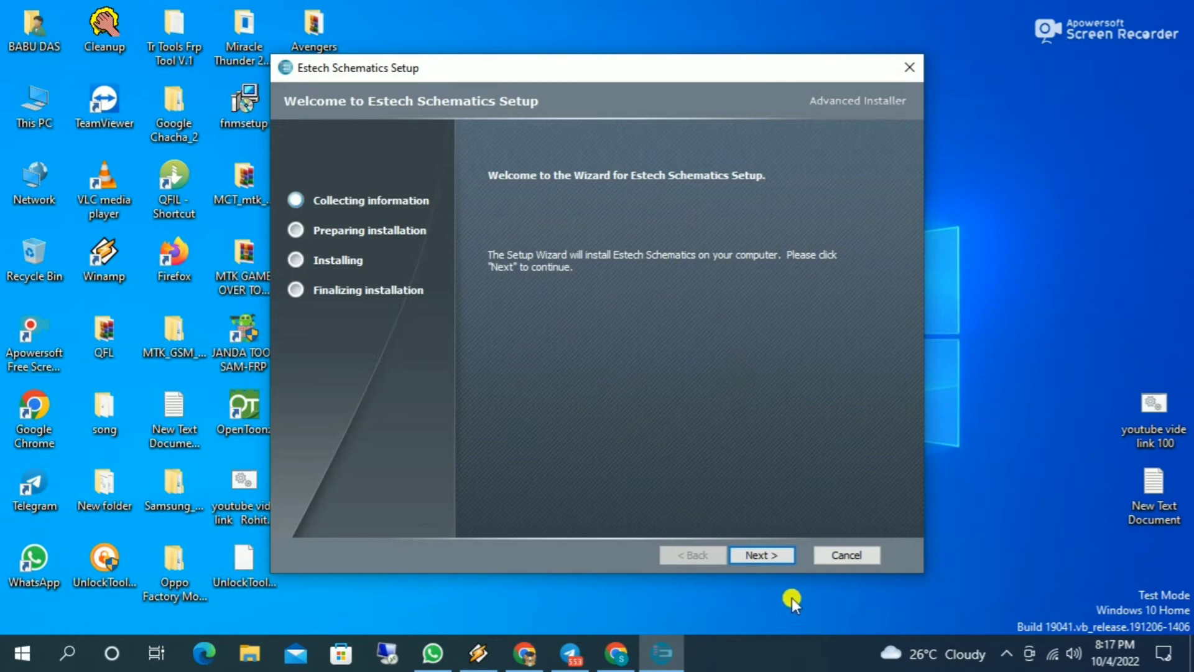
Install Estech Schematics into the default Program Files installation folder.
{"action": "left_click", "coordinate": [760, 555]}
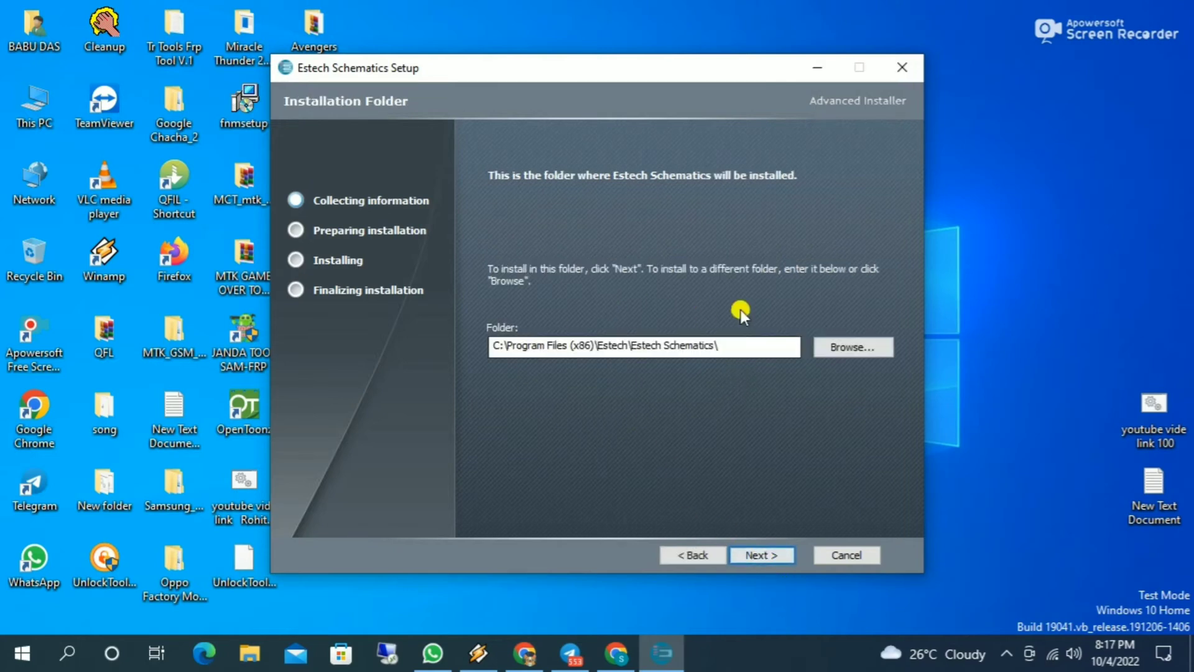
{"action": "left_click", "coordinate": [757, 554]}
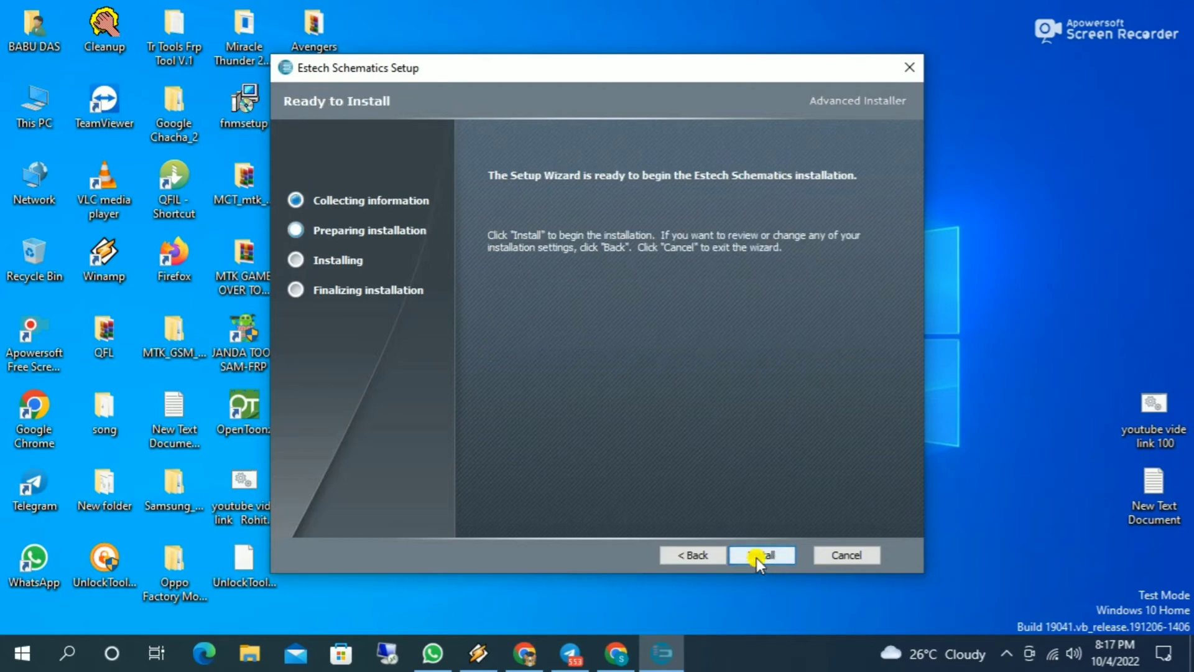
{"action": "left_click", "coordinate": [756, 555]}
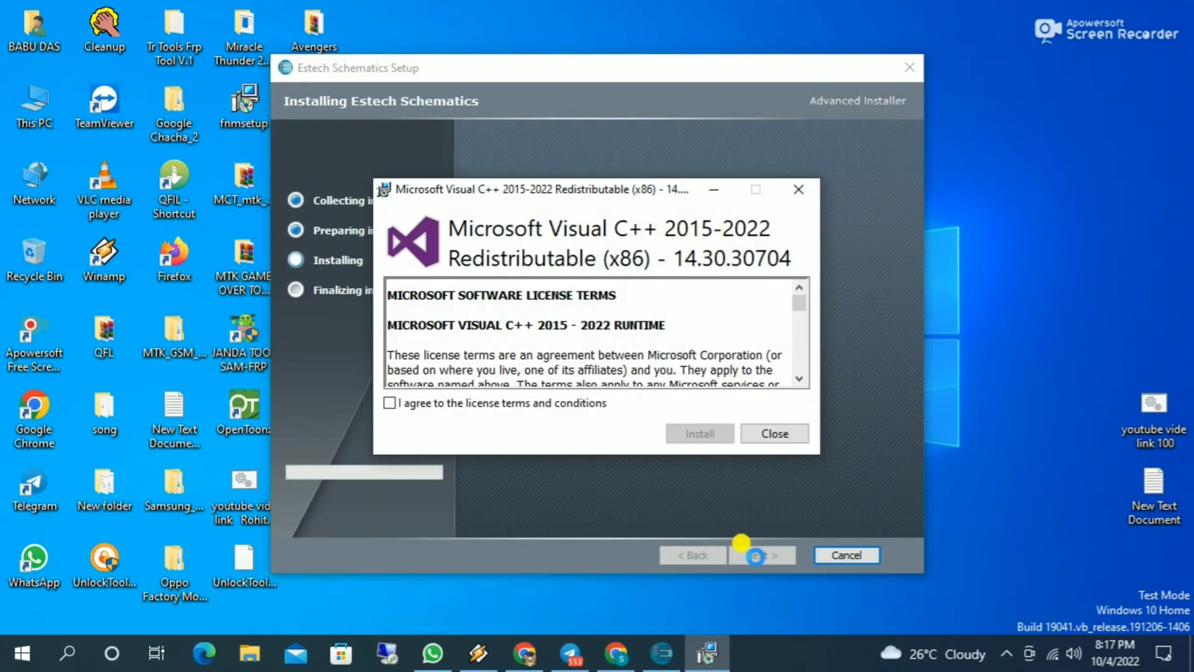
Accept the license and install the Visual C++ 2015-2022 redistributable.
{"action": "left_click", "coordinate": [389, 402]}
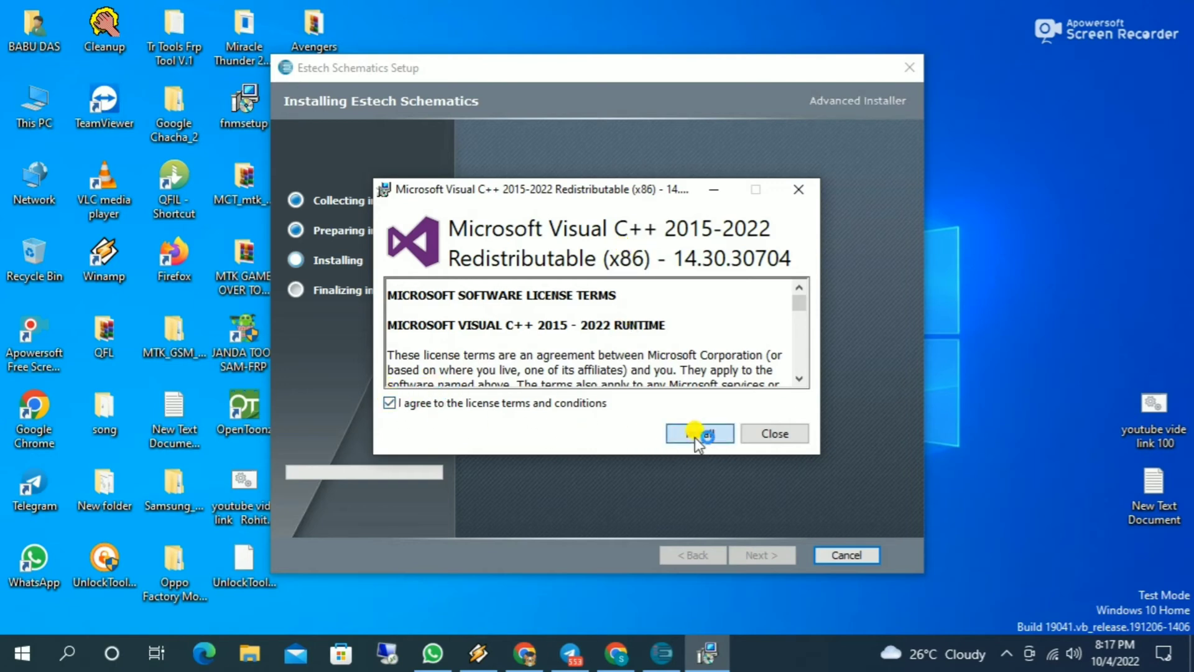
{"action": "left_click", "coordinate": [697, 434]}
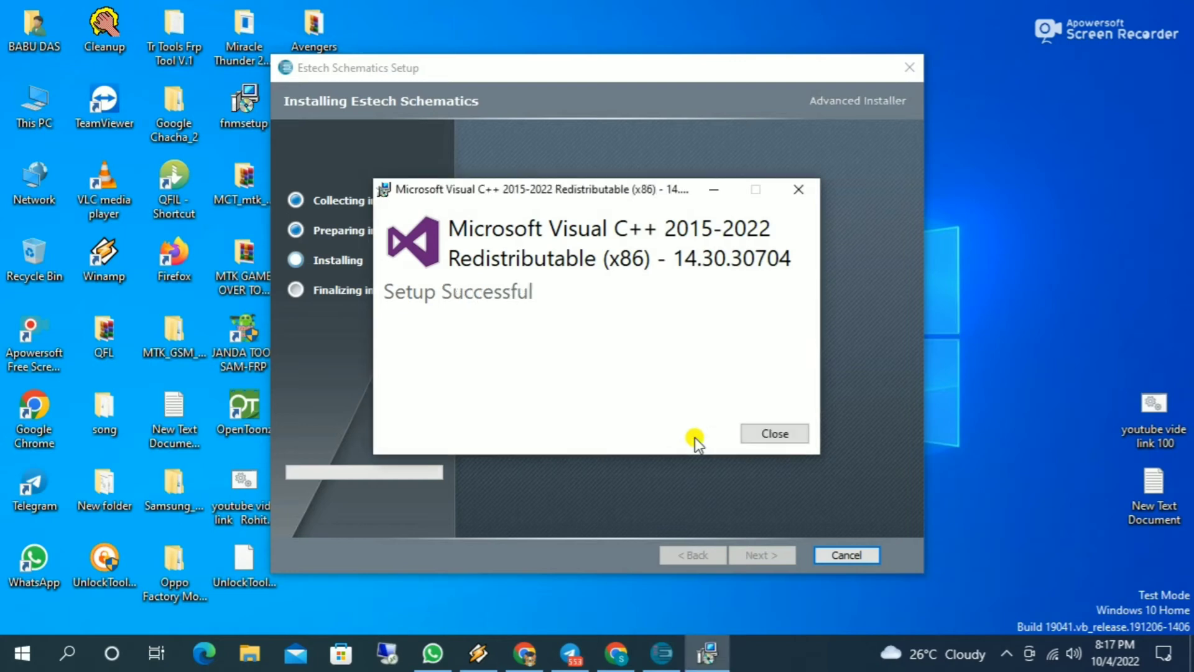
{"action": "left_click", "coordinate": [775, 433]}
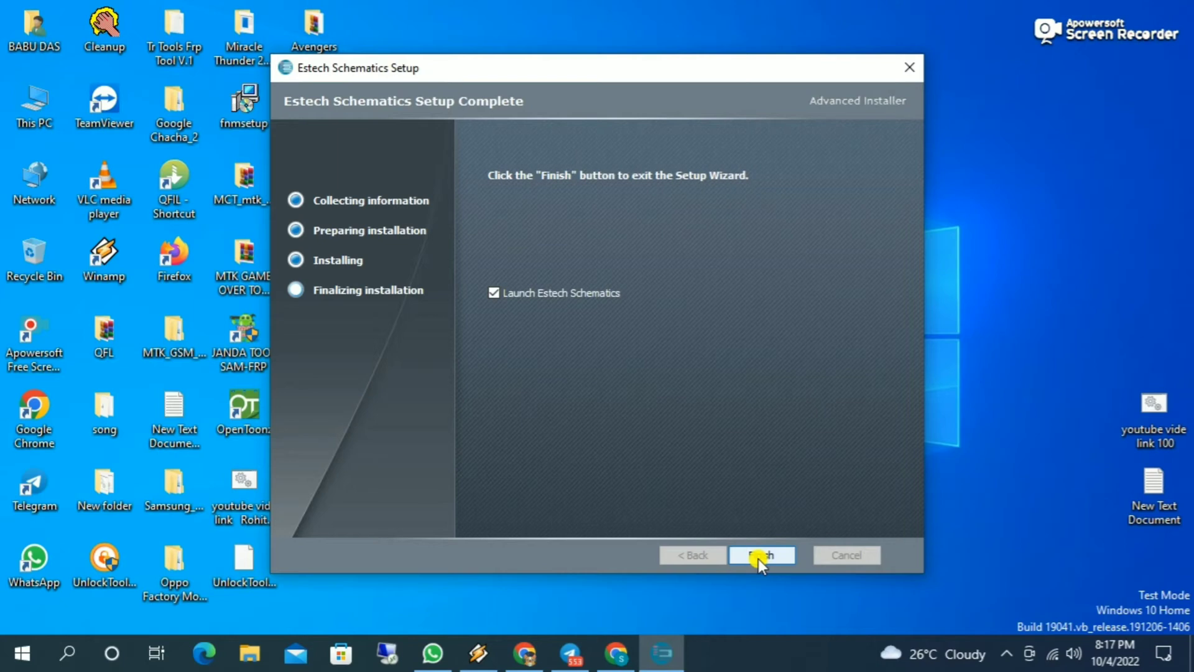
Finish setup, launch Estech Schematics, open the registration form, and enter a username.
{"action": "left_click", "coordinate": [758, 556]}
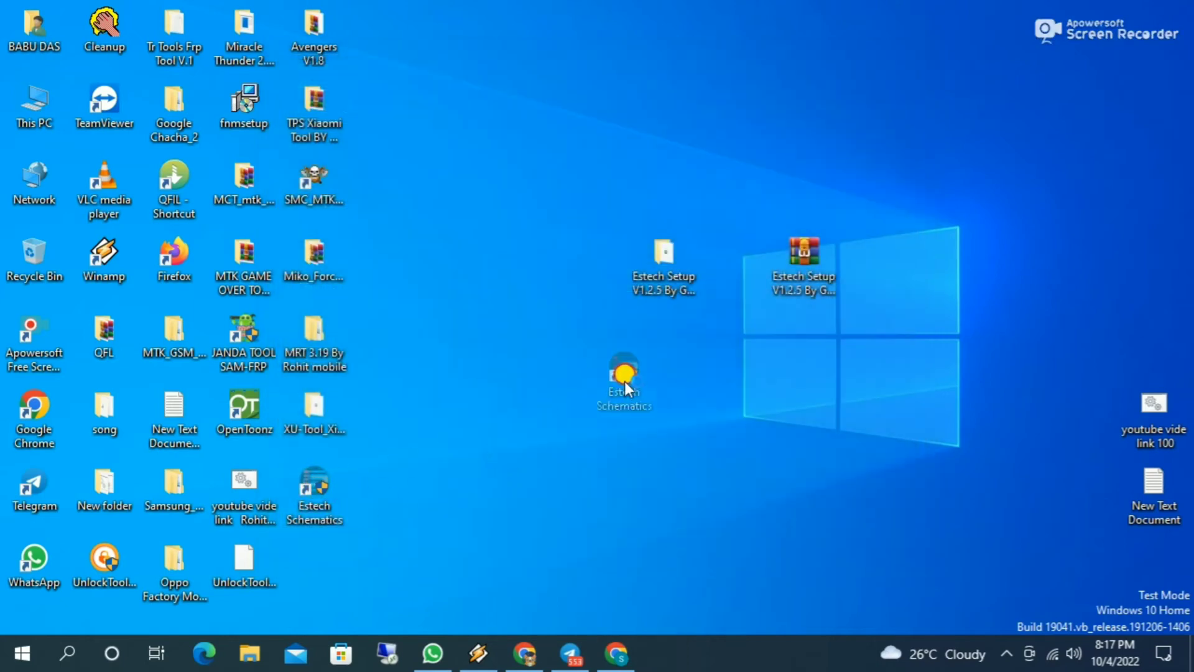
{"action": "left_click_drag", "start_coordinate": [624, 382], "coordinate": [693, 364]}
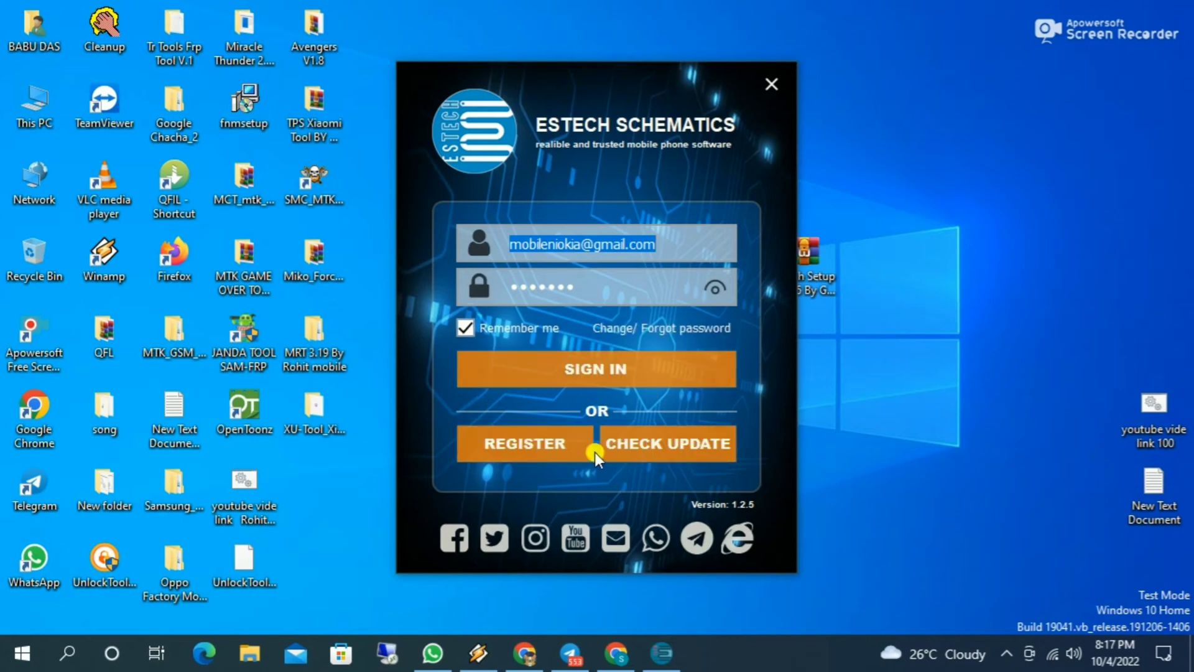
{"action": "left_click", "coordinate": [516, 446]}
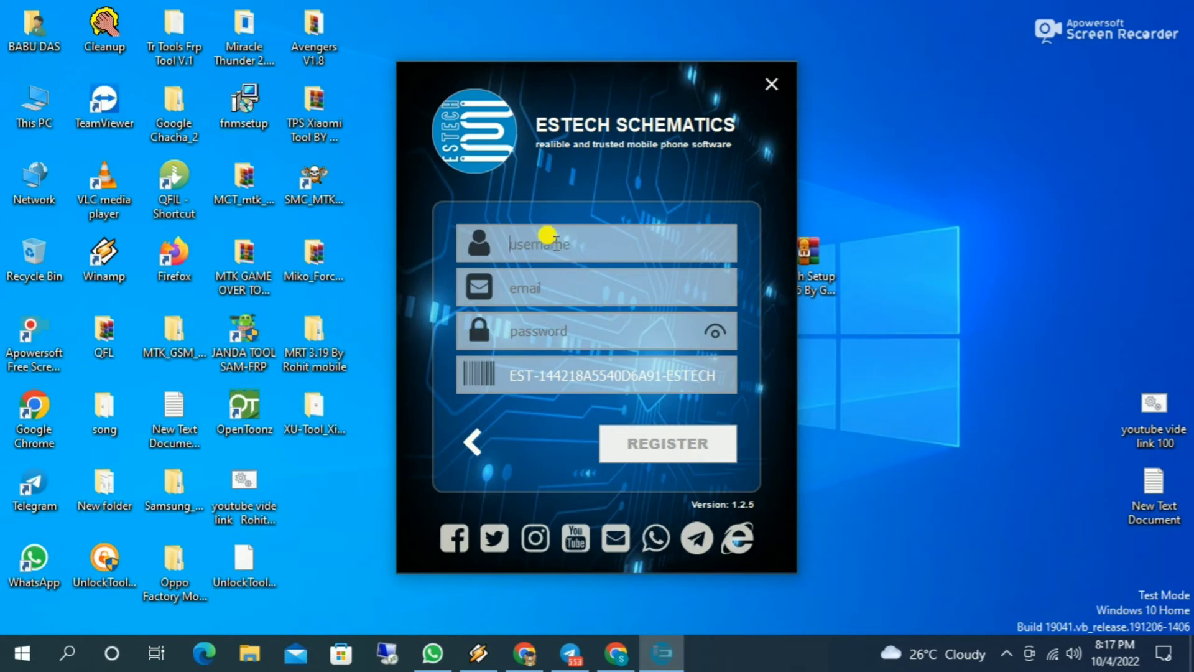
{"action": "type", "text": "ja"}
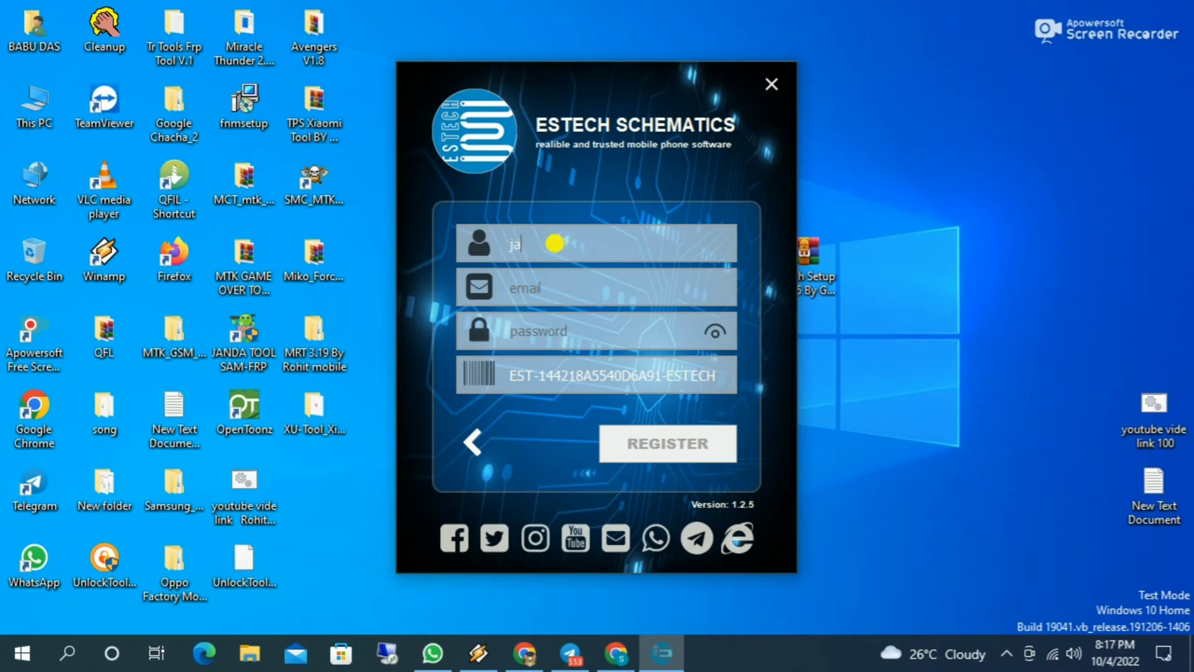
{"action": "type", "text": "jatidas"}
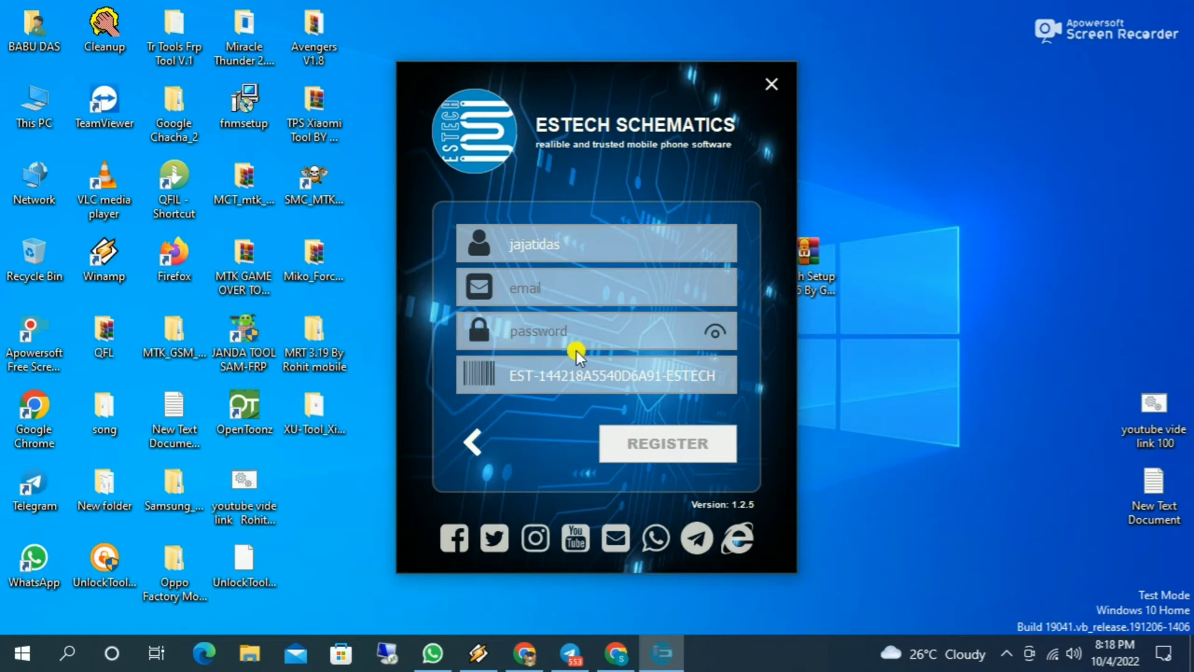
{"action": "left_click", "coordinate": [625, 658]}
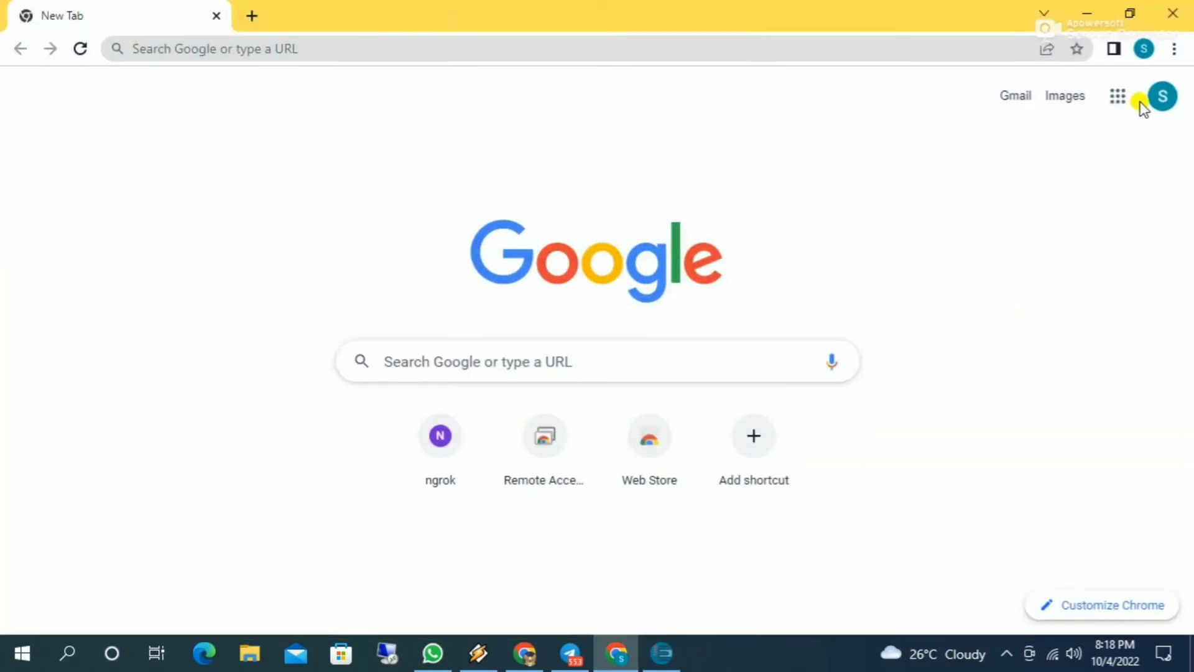
{"action": "left_click", "coordinate": [1163, 96]}
{"action": "left_click_drag", "start_coordinate": [1092, 263], "coordinate": [941, 256]}
{"action": "right_click", "coordinate": [971, 261]}
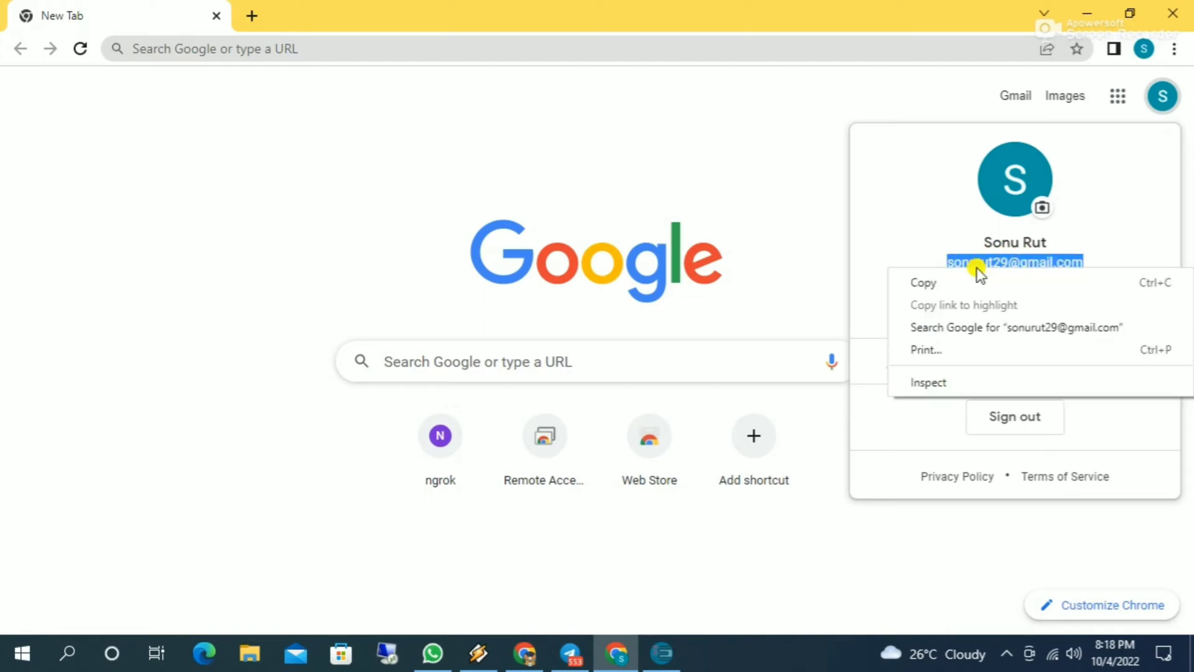
{"action": "left_click", "coordinate": [926, 283]}
{"action": "left_click", "coordinate": [1087, 14]}
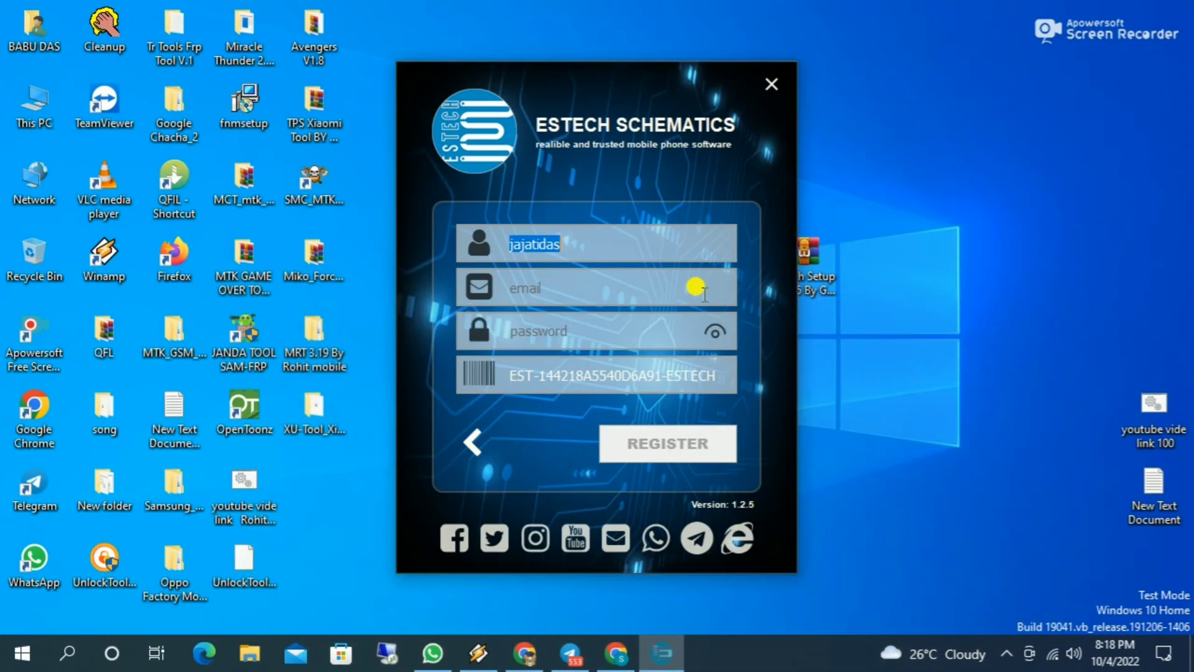
Paste the copied e-mail, enter the account password, register, and confirm the e-mail is correct.
{"action": "right_click", "coordinate": [531, 284]}
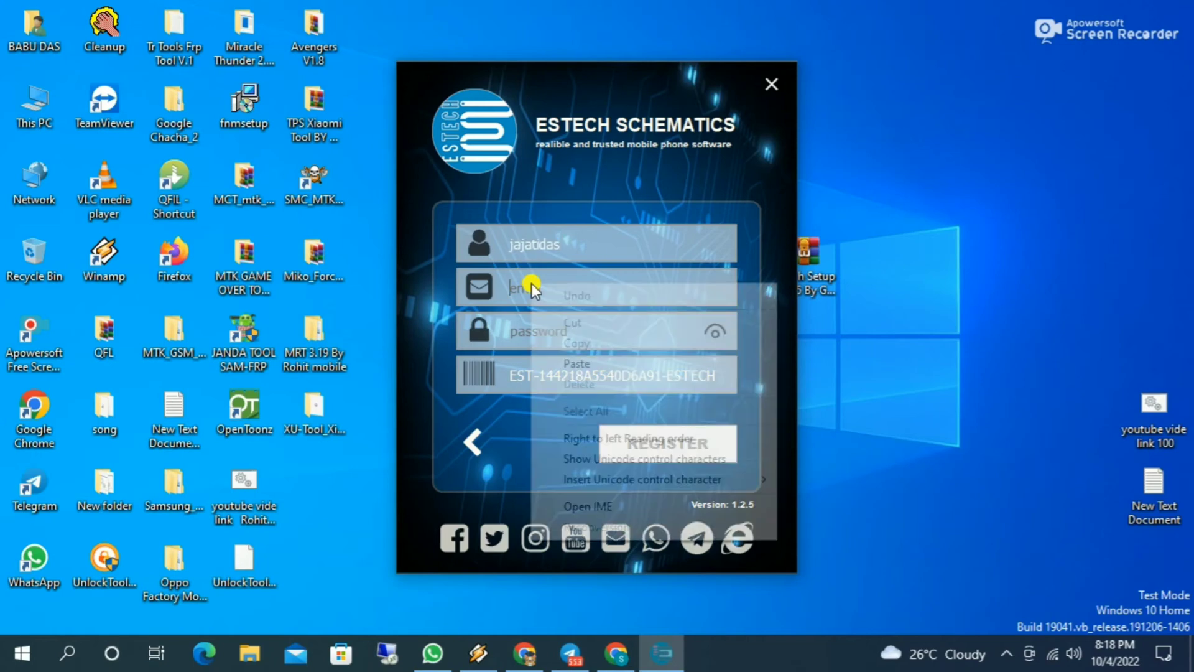
{"action": "left_click", "coordinate": [580, 364]}
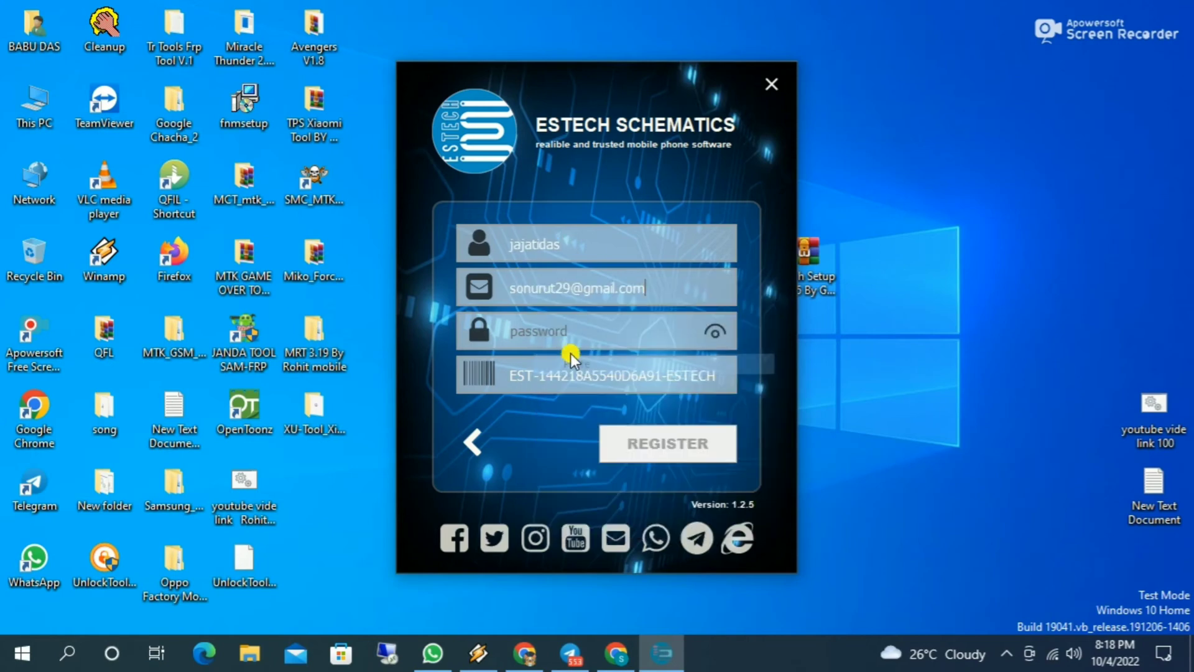
{"action": "left_click", "coordinate": [535, 330]}
{"action": "type", "text": "1"}
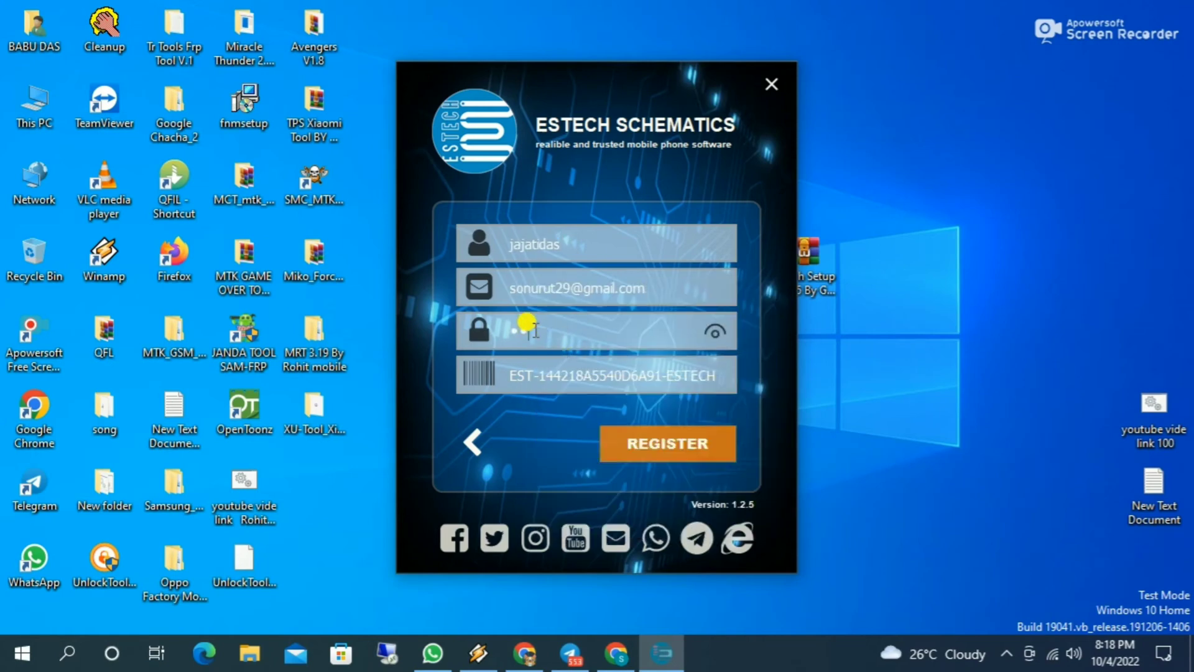
{"action": "type", "text": "111"}
{"action": "left_click", "coordinate": [652, 447]}
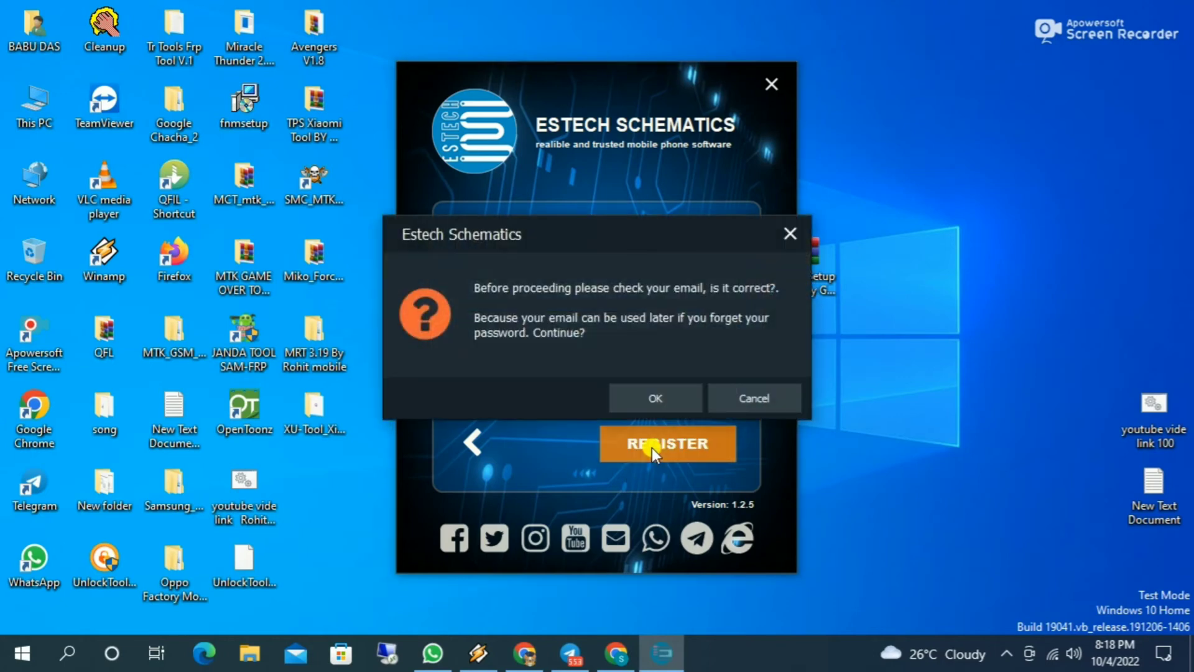
{"action": "left_click", "coordinate": [654, 399]}
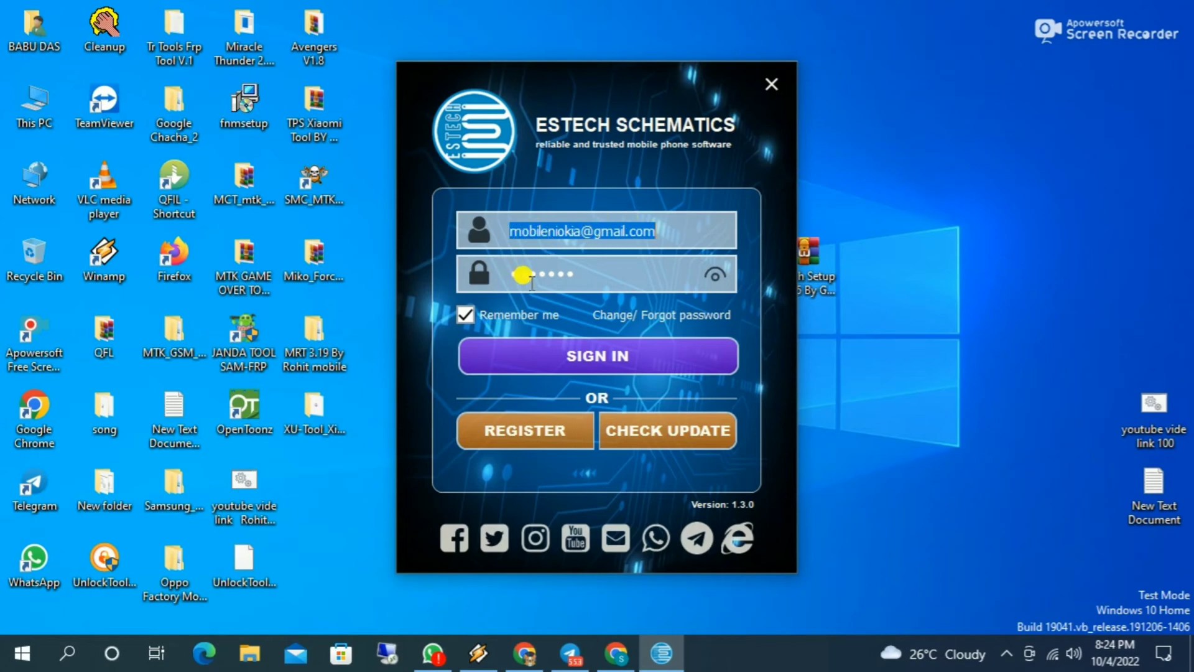
Return from the registration form and sign in with the remembered account credentials.
{"action": "left_click", "coordinate": [532, 434]}
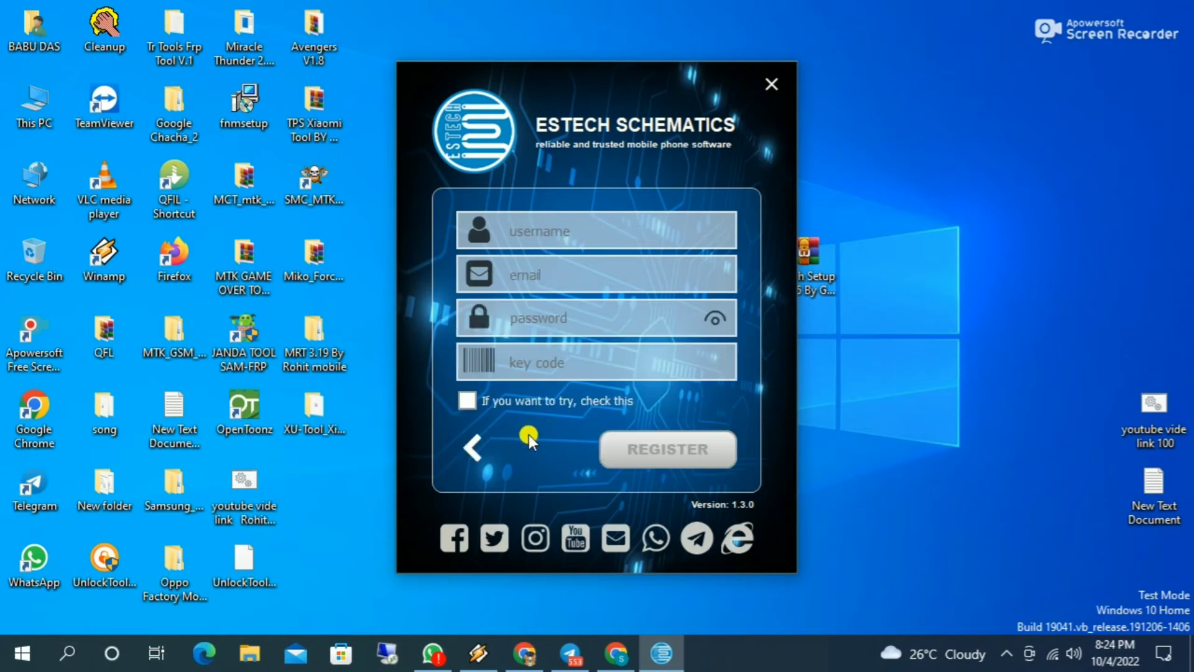
{"action": "left_click", "coordinate": [468, 445]}
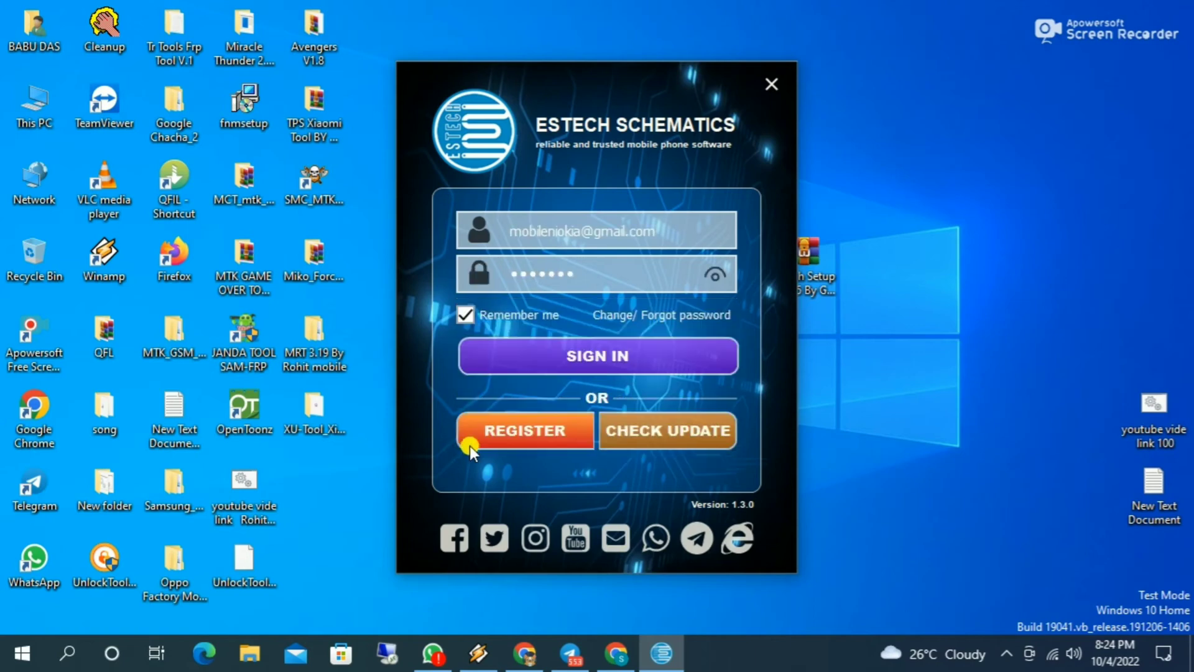
{"action": "left_click", "coordinate": [577, 357]}
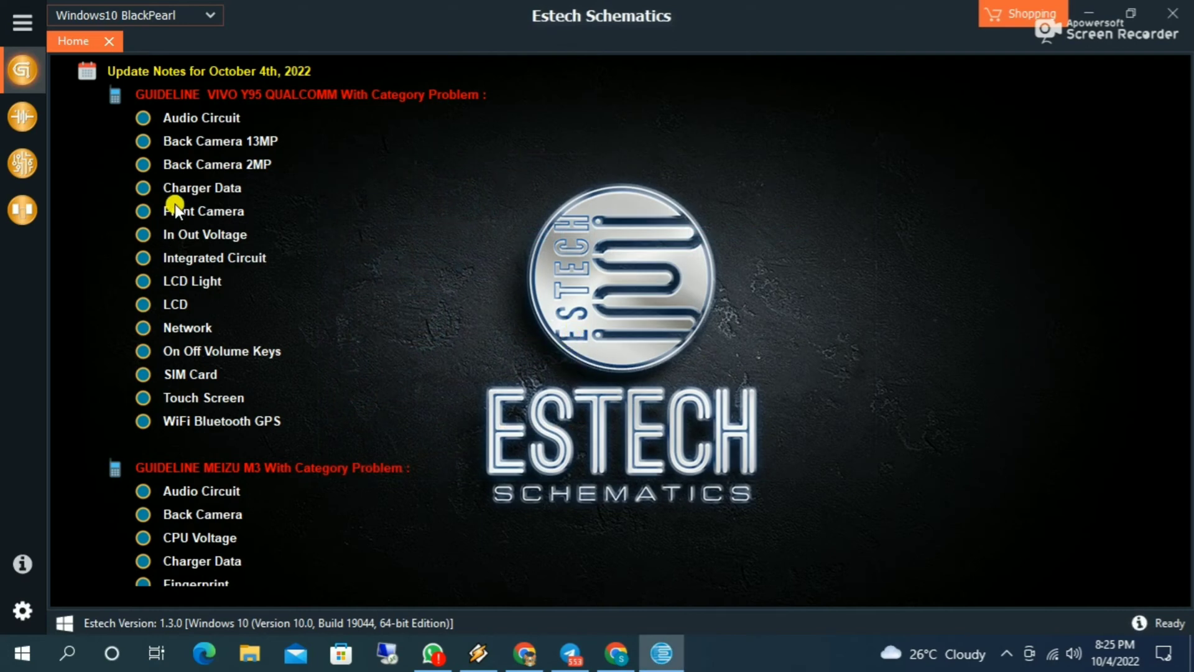
Scroll the Home page update notes from October 4th down to 29 September 2022.
{"action": "scroll", "coordinate": [390, 204], "scroll_direction": "down", "scroll_amount": 5}
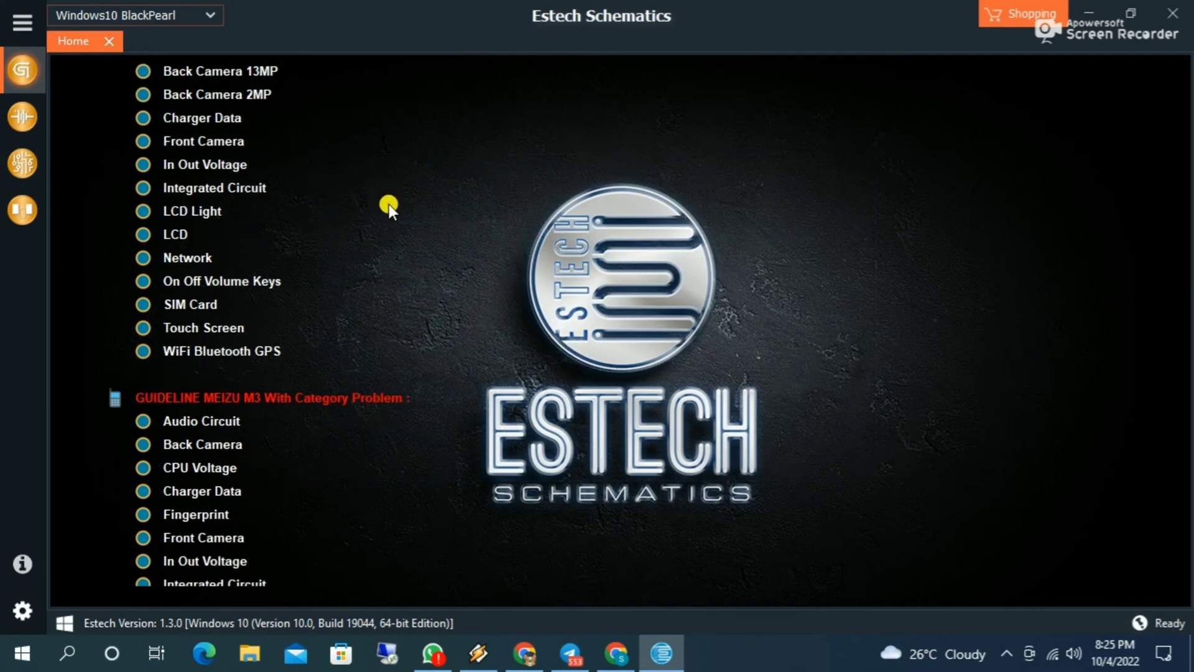
{"action": "scroll", "coordinate": [389, 205], "scroll_direction": "down", "scroll_amount": 7}
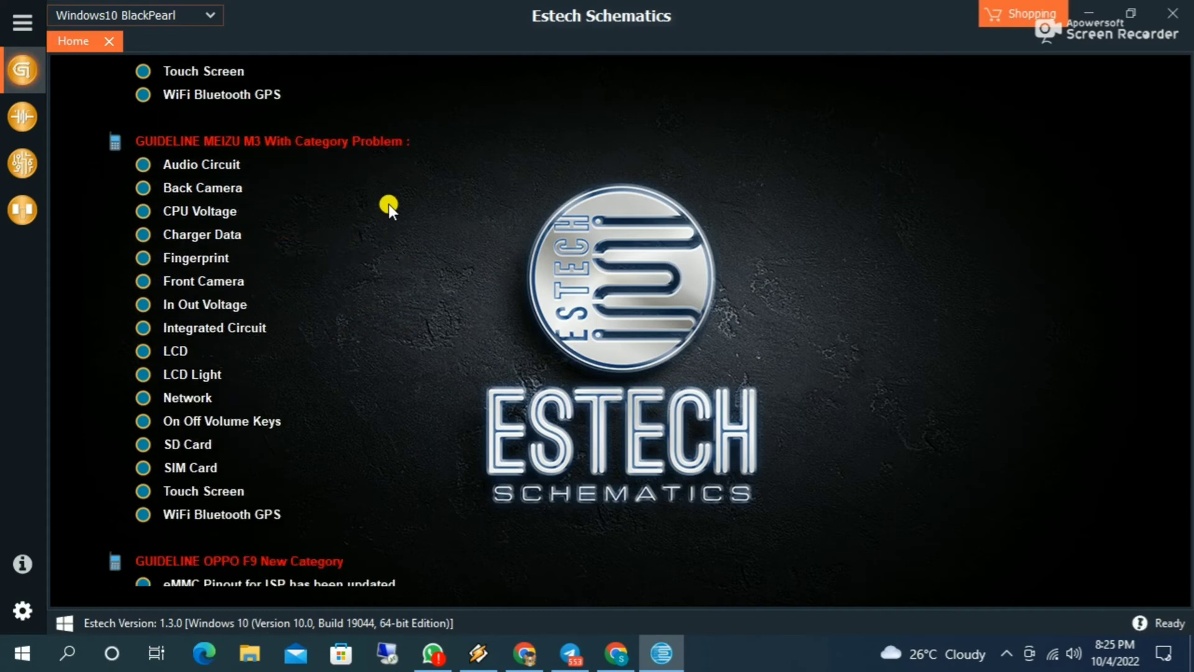
{"action": "scroll", "coordinate": [390, 207], "scroll_direction": "down", "scroll_amount": 7}
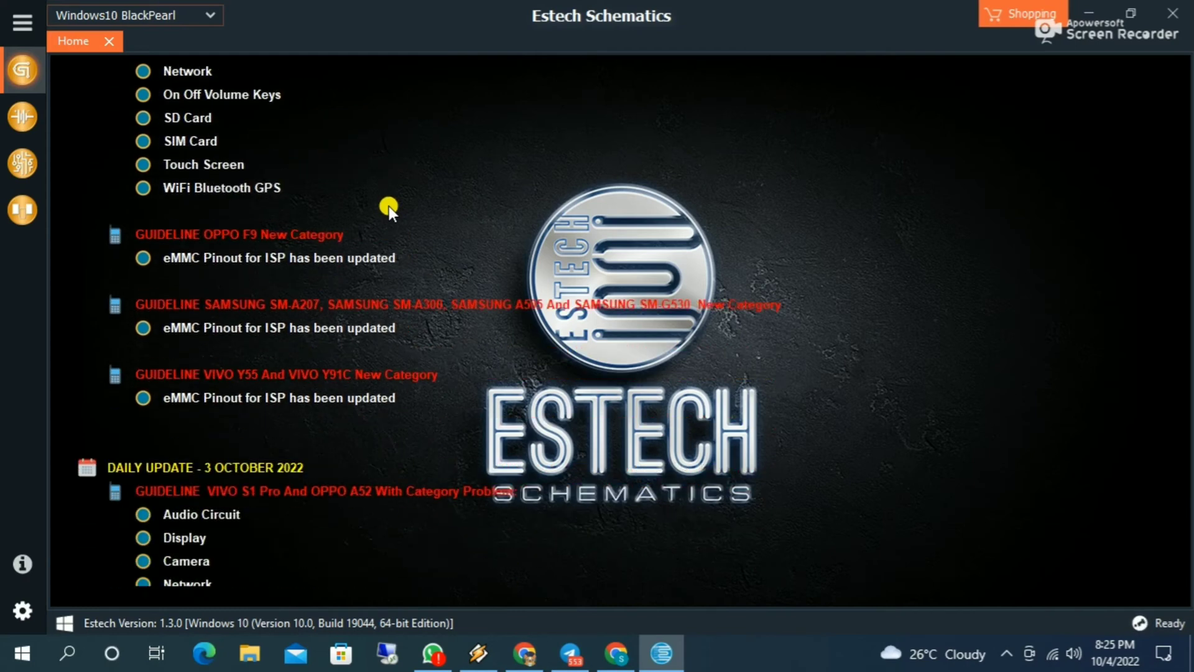
{"action": "scroll", "coordinate": [389, 207], "scroll_direction": "down", "scroll_amount": 6}
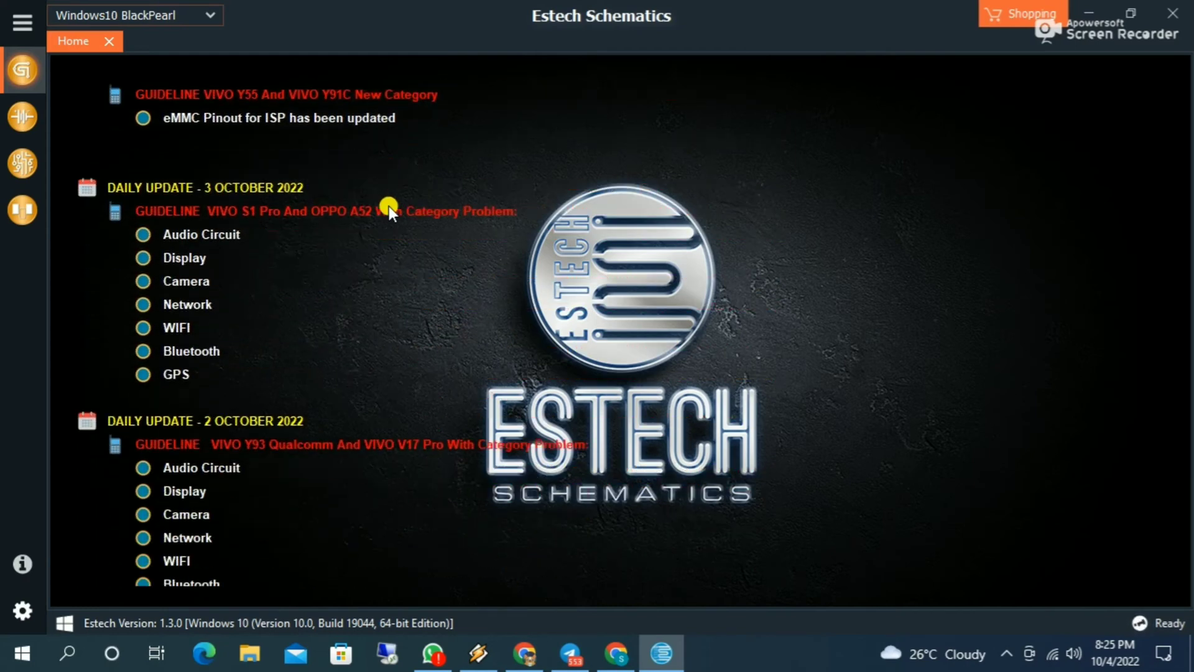
{"action": "scroll", "coordinate": [389, 207], "scroll_direction": "down", "scroll_amount": 6}
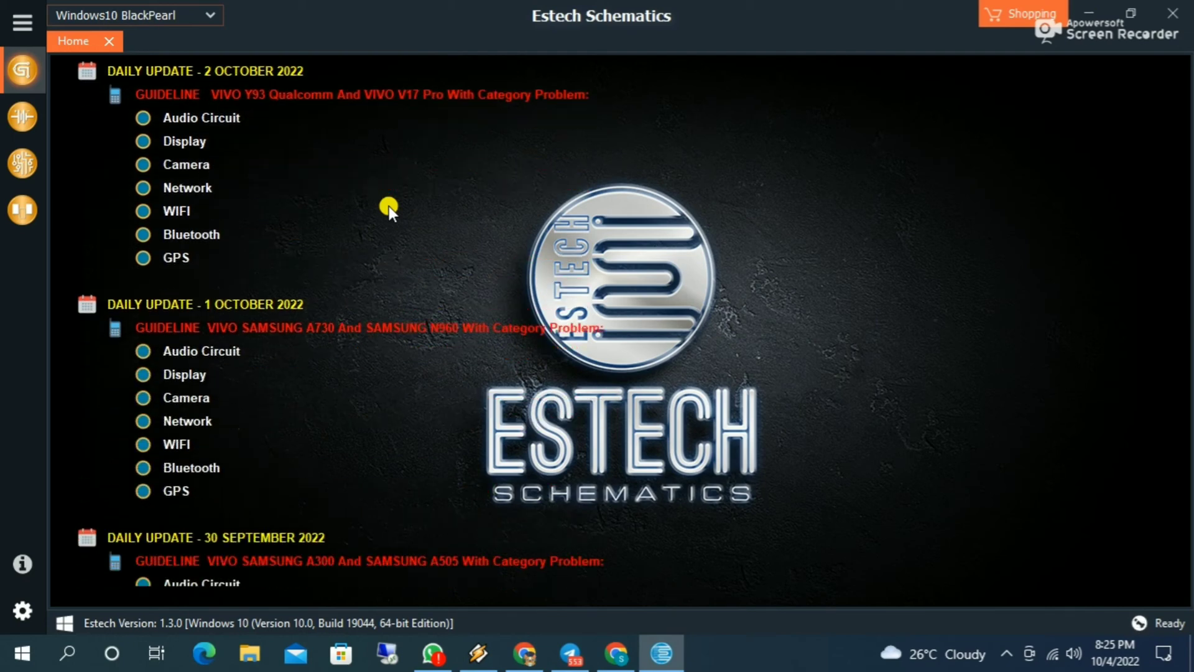
{"action": "scroll", "coordinate": [342, 219], "scroll_direction": "down", "scroll_amount": 3}
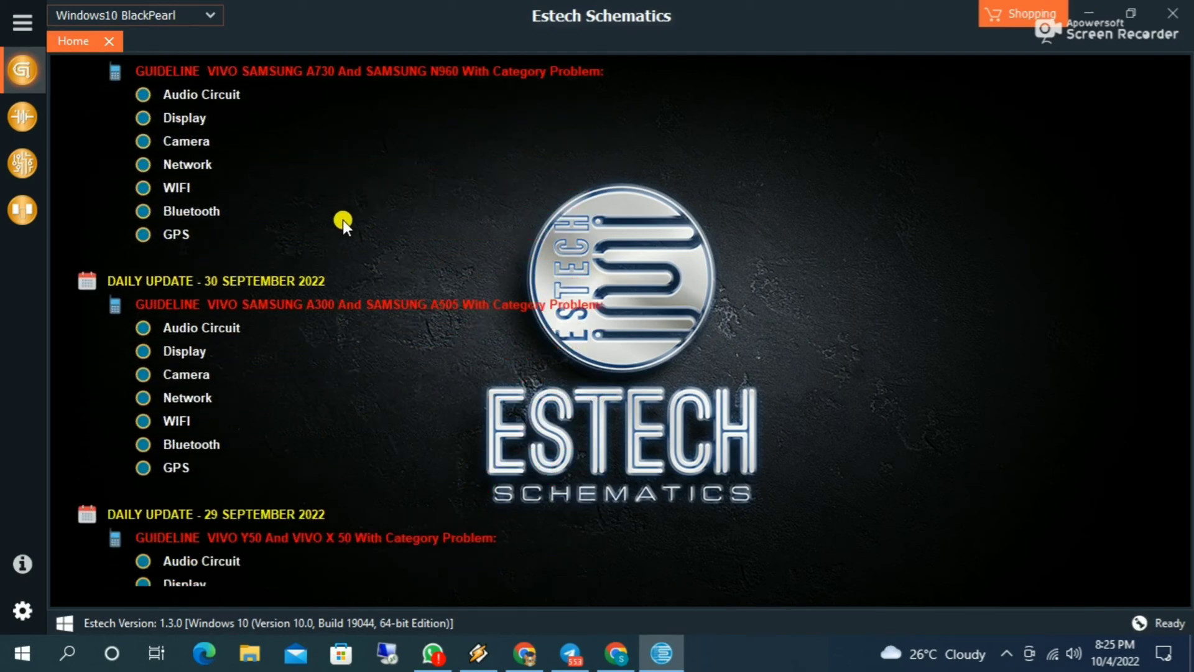
Open the OPPO A35-97567 MULTILAYER board from the Multi Layered brand list.
{"action": "left_click", "coordinate": [25, 87]}
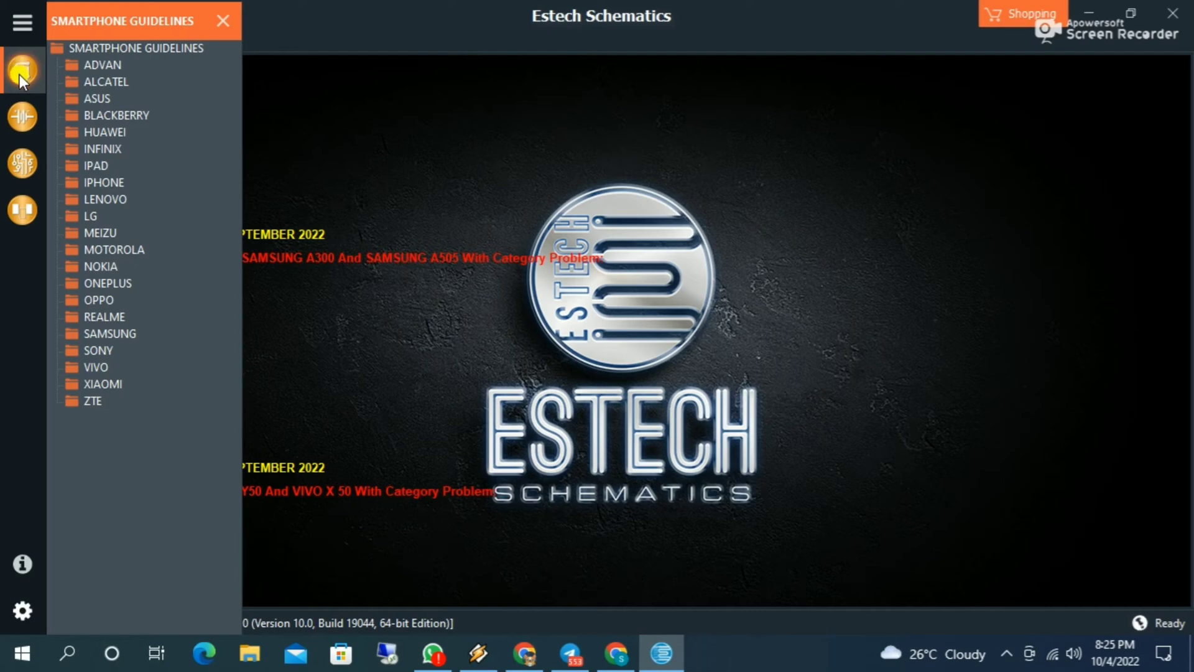
{"action": "left_click", "coordinate": [19, 117]}
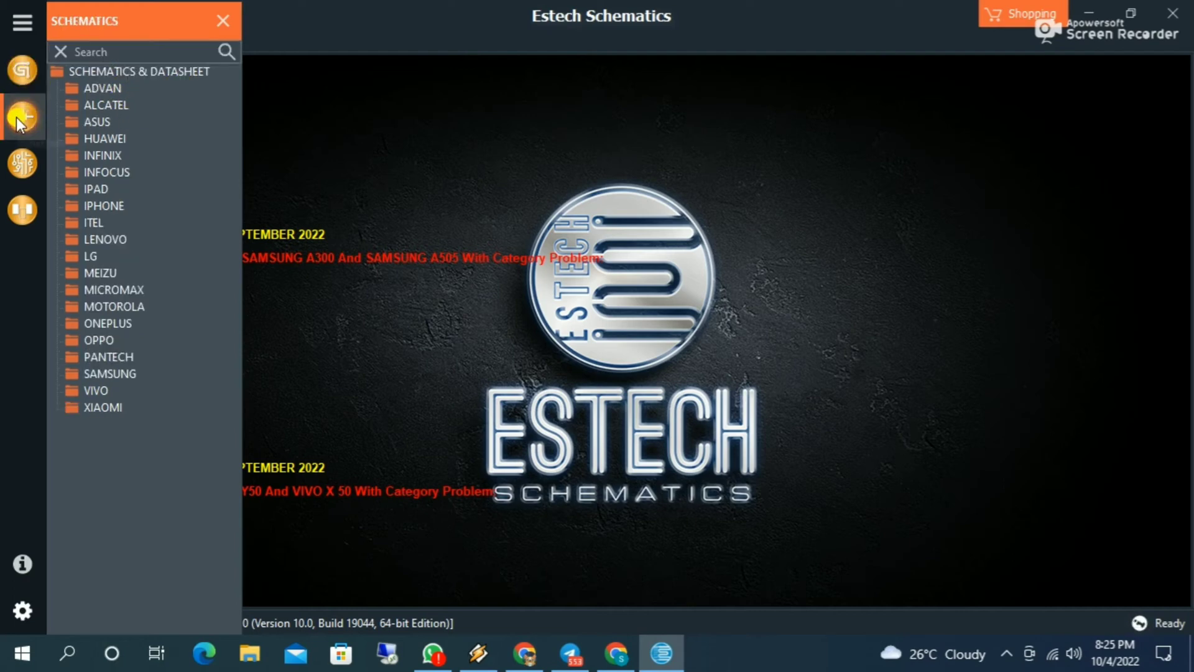
{"action": "left_click", "coordinate": [24, 163]}
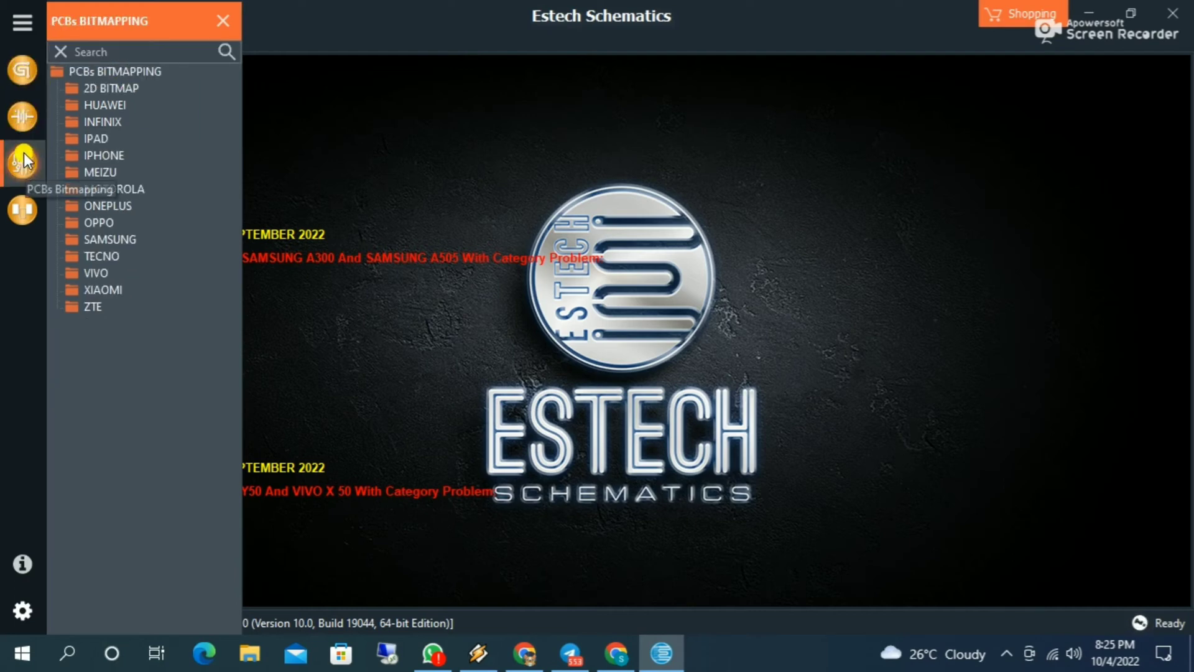
{"action": "left_click", "coordinate": [25, 209]}
{"action": "left_click", "coordinate": [106, 174]}
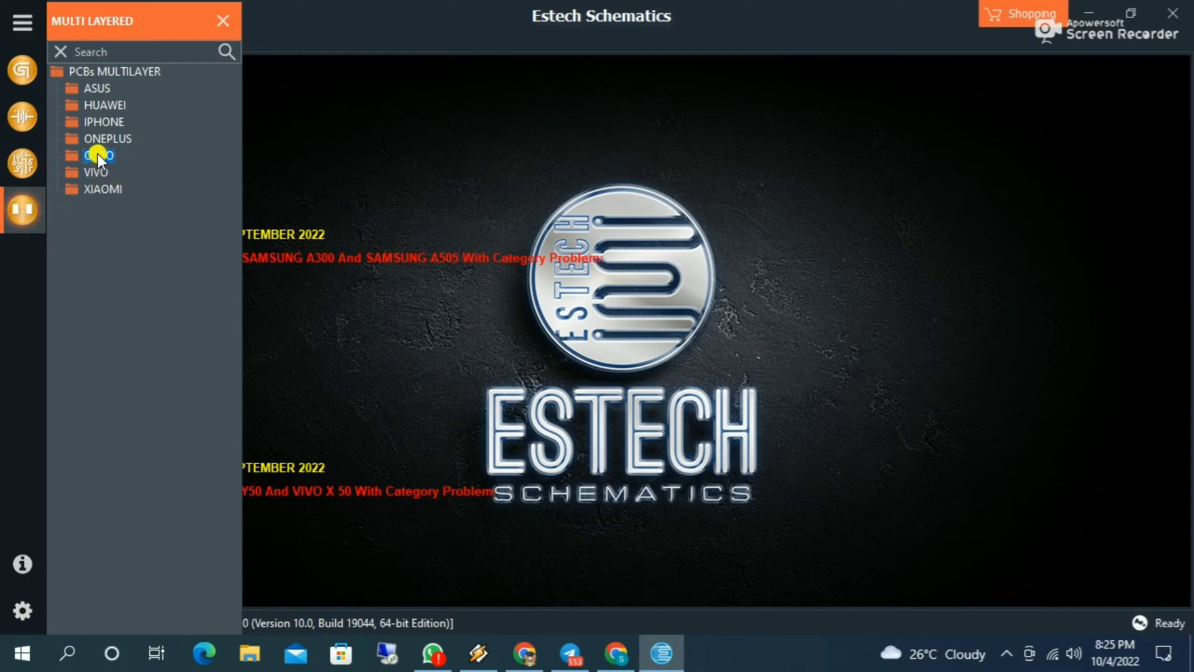
{"action": "double_click", "coordinate": [98, 155]}
{"action": "double_click", "coordinate": [157, 171]}
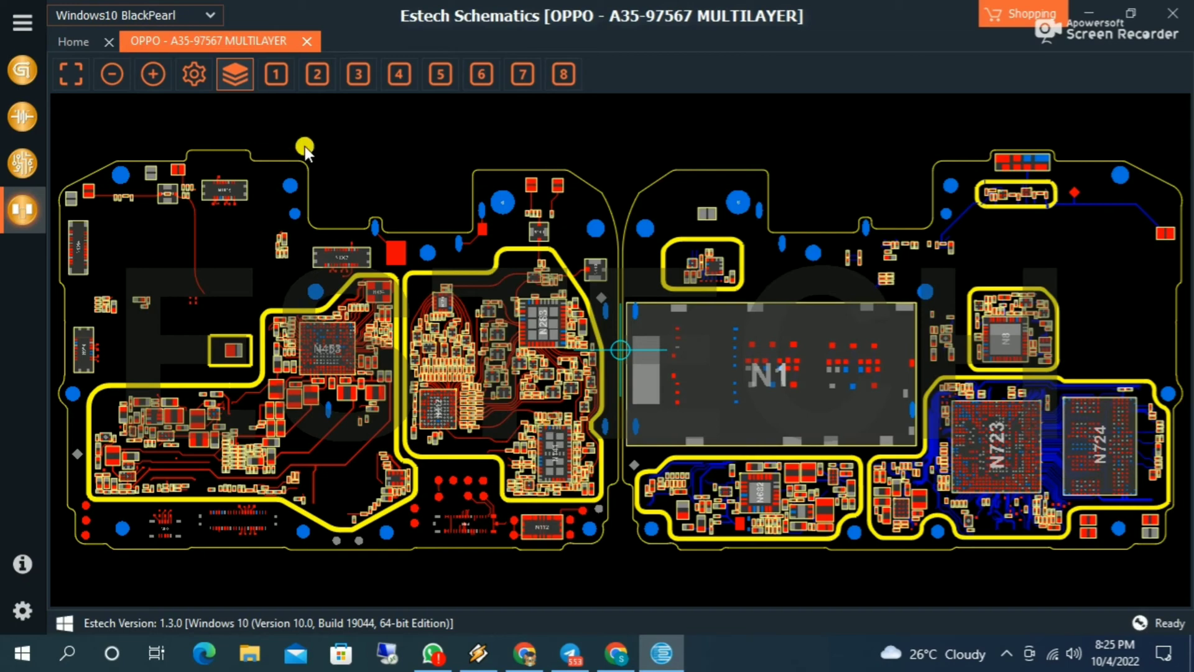
Turn on board layers 1, 2, 3, 5 and 6, then zoom to the N453 area.
{"action": "left_click", "coordinate": [278, 80]}
{"action": "left_click", "coordinate": [310, 78]}
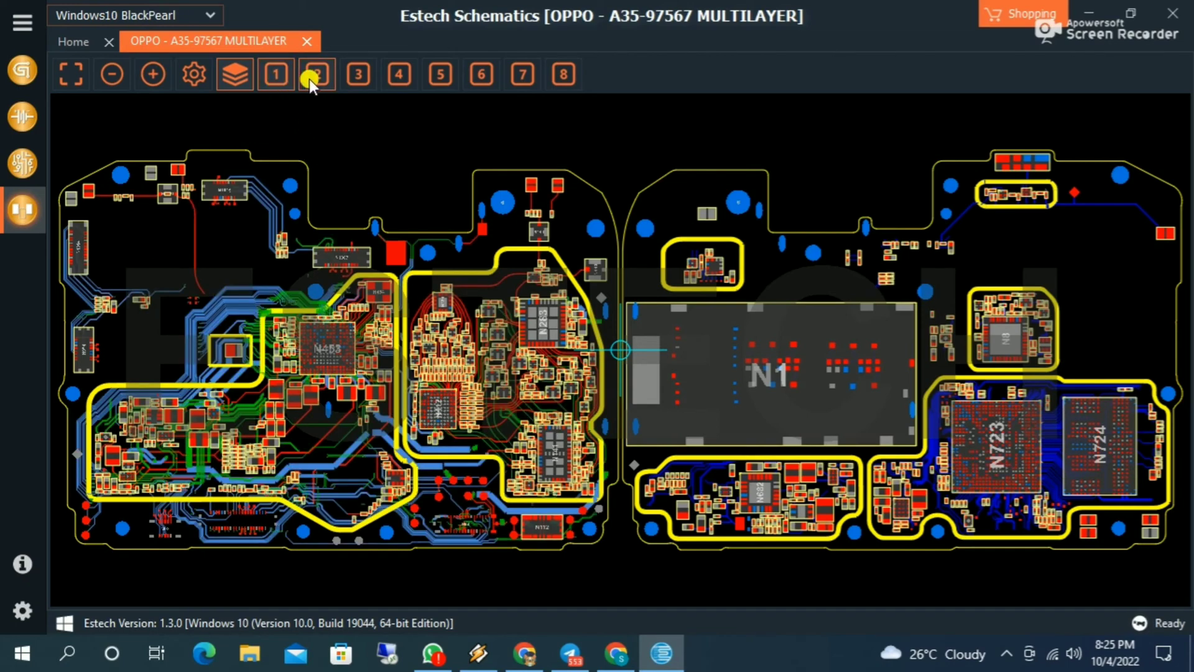
{"action": "left_click", "coordinate": [350, 73]}
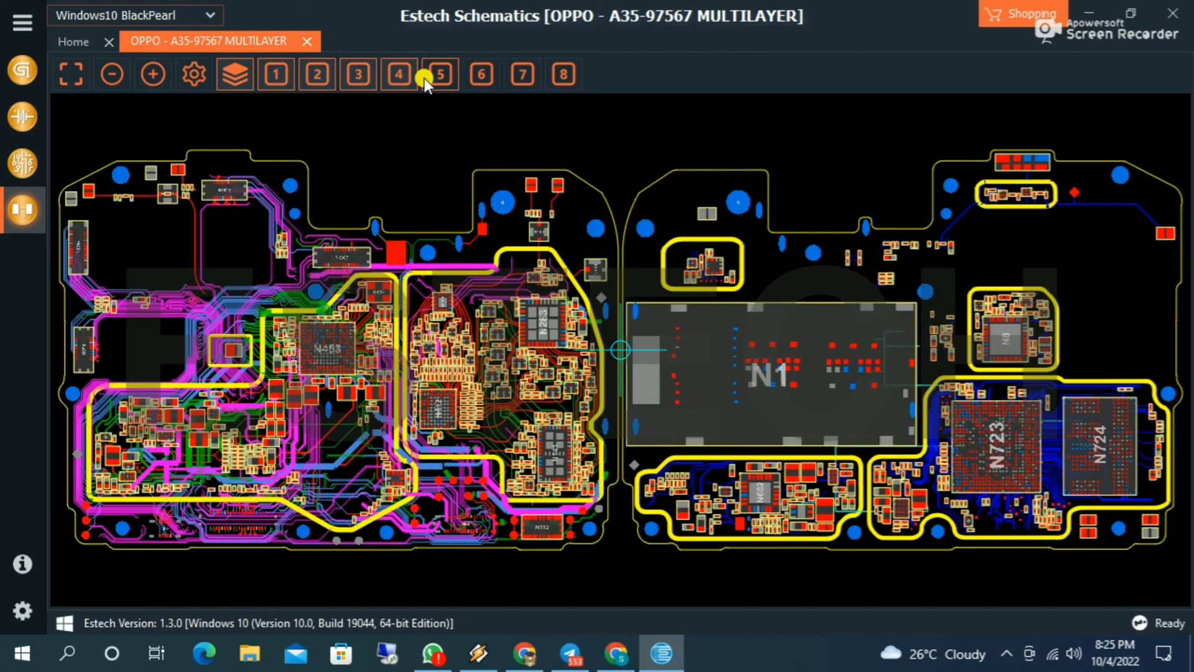
{"action": "left_click", "coordinate": [441, 75]}
{"action": "left_click", "coordinate": [484, 74]}
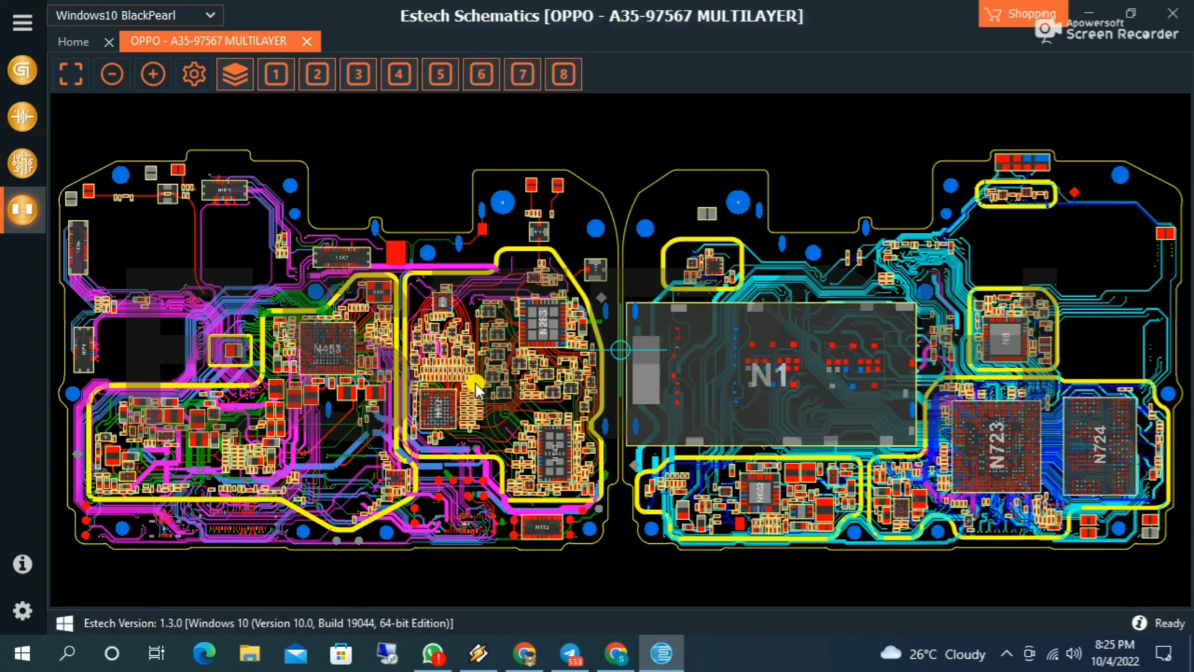
{"action": "scroll", "coordinate": [475, 383], "scroll_direction": "up", "scroll_amount": 2}
{"action": "left_click_drag", "start_coordinate": [453, 413], "coordinate": [598, 307]}
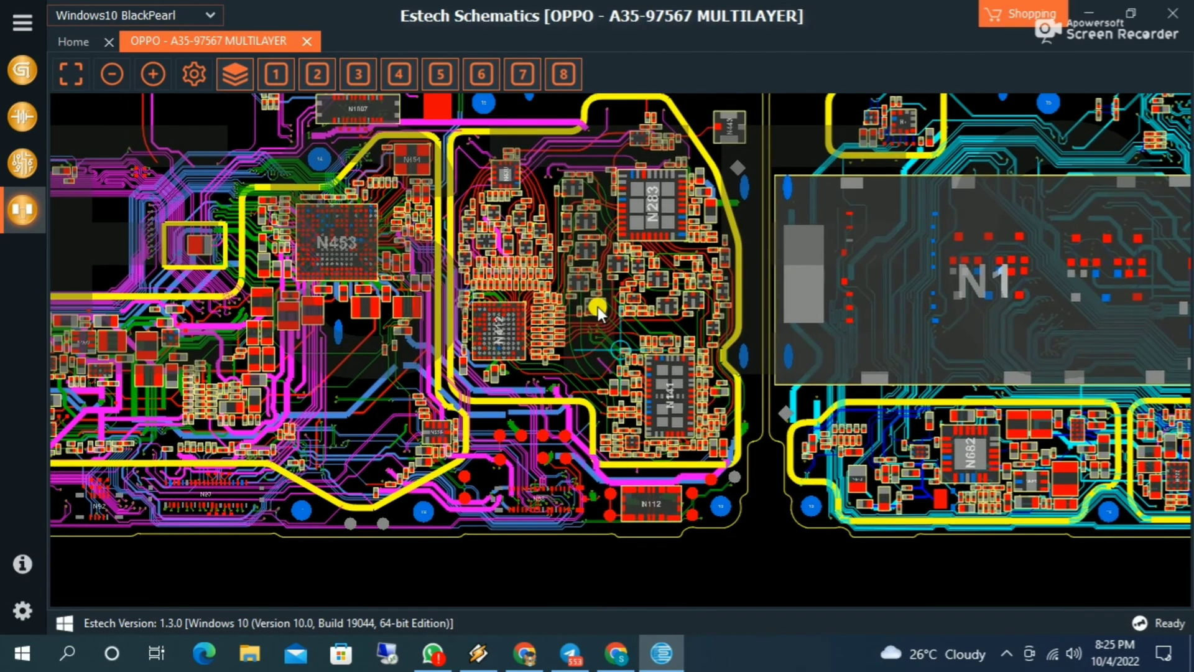
Open the OPPO A53-2FA286 MULTILAYER board in a new tab and zoom around it.
{"action": "left_click", "coordinate": [42, 210]}
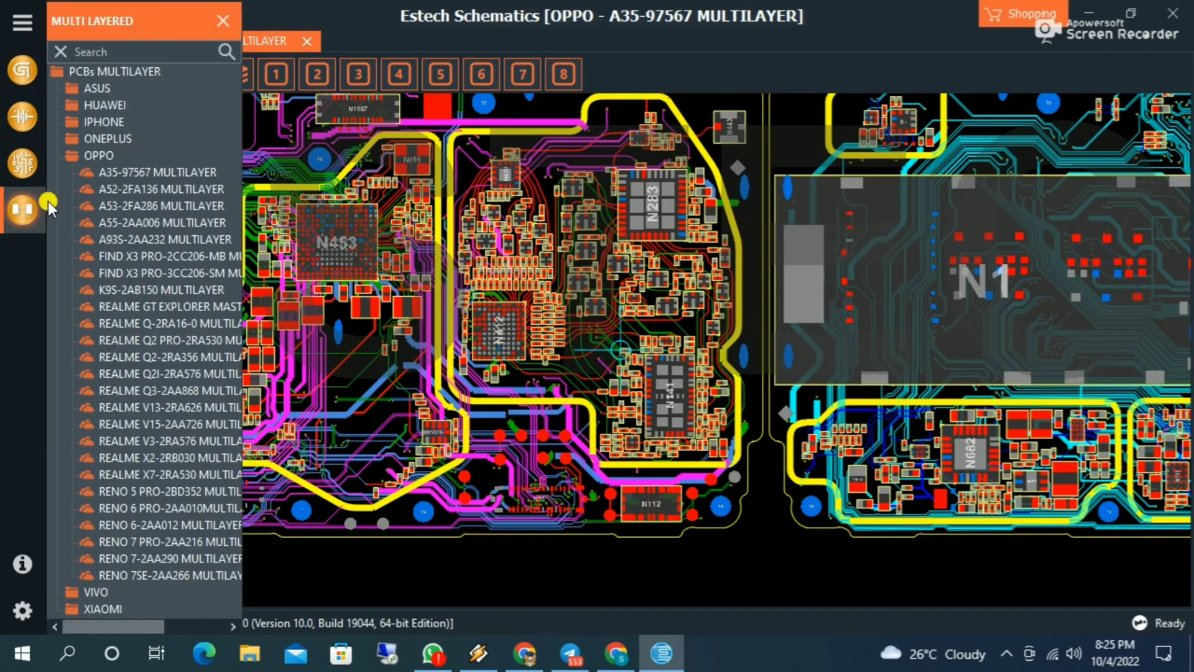
{"action": "left_click", "coordinate": [131, 209]}
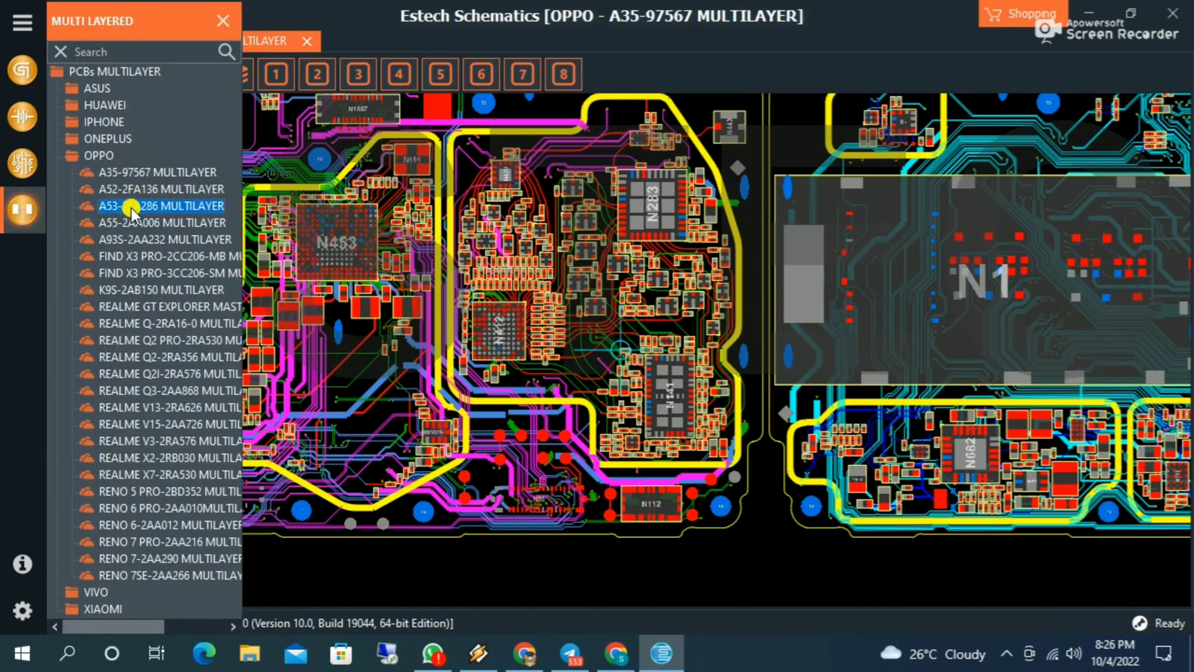
{"action": "left_click", "coordinate": [122, 206]}
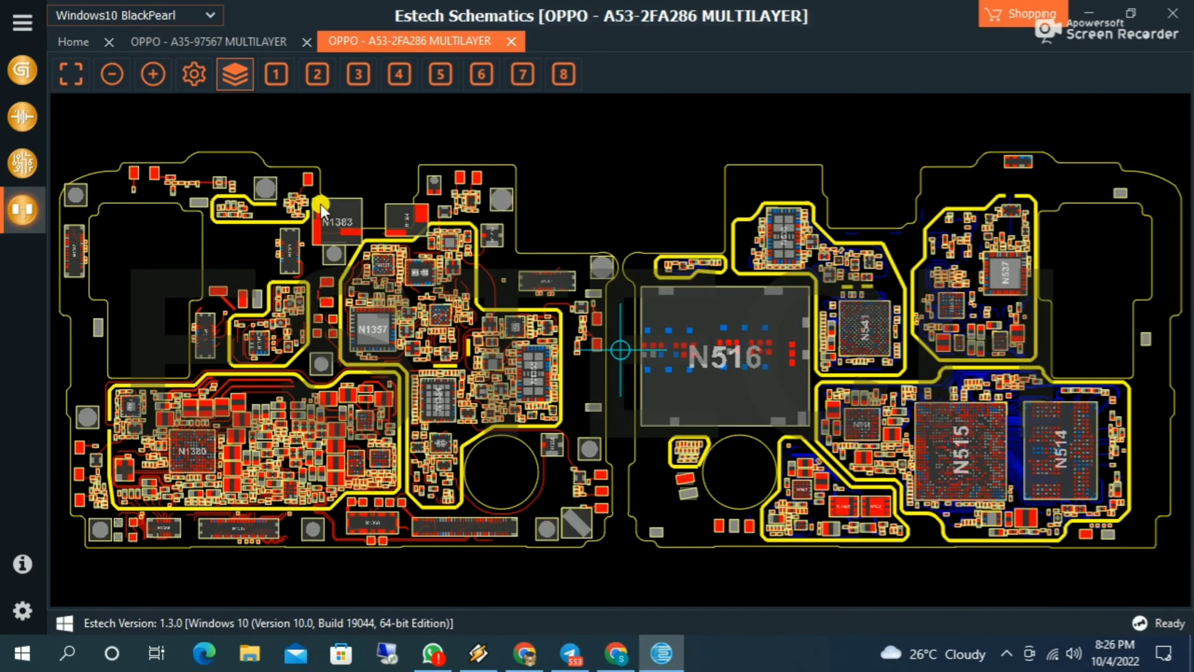
{"action": "scroll", "coordinate": [506, 318], "scroll_direction": "up", "scroll_amount": 1}
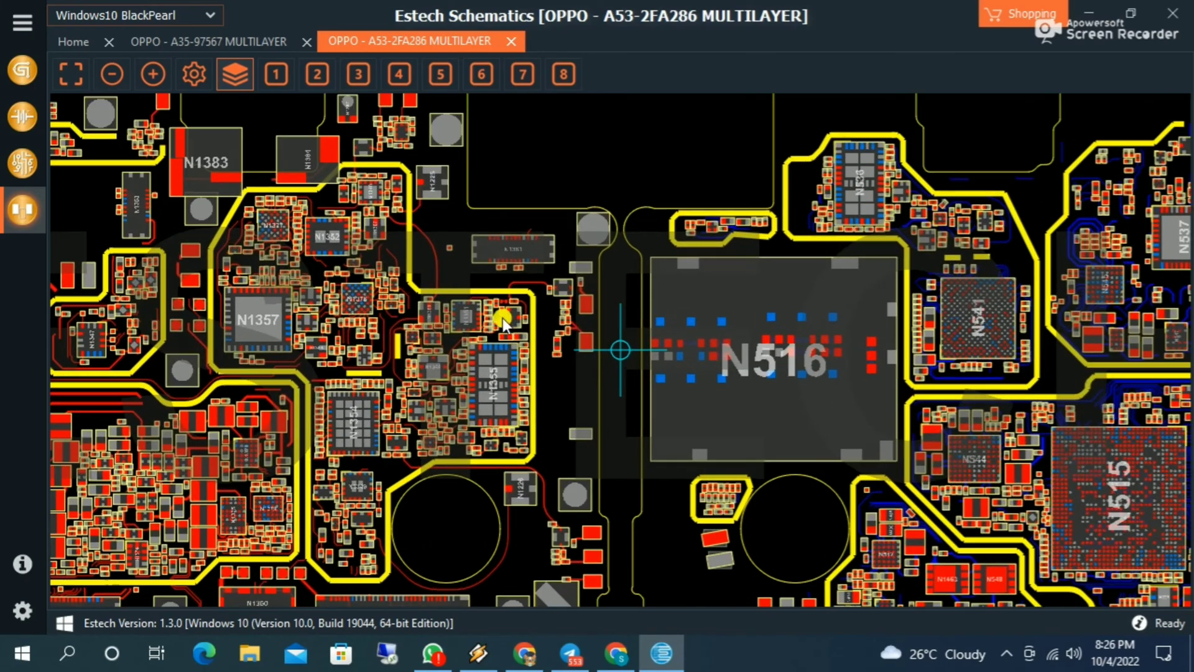
{"action": "scroll", "coordinate": [463, 384], "scroll_direction": "up", "scroll_amount": 1}
{"action": "scroll", "coordinate": [577, 329], "scroll_direction": "up", "scroll_amount": 1}
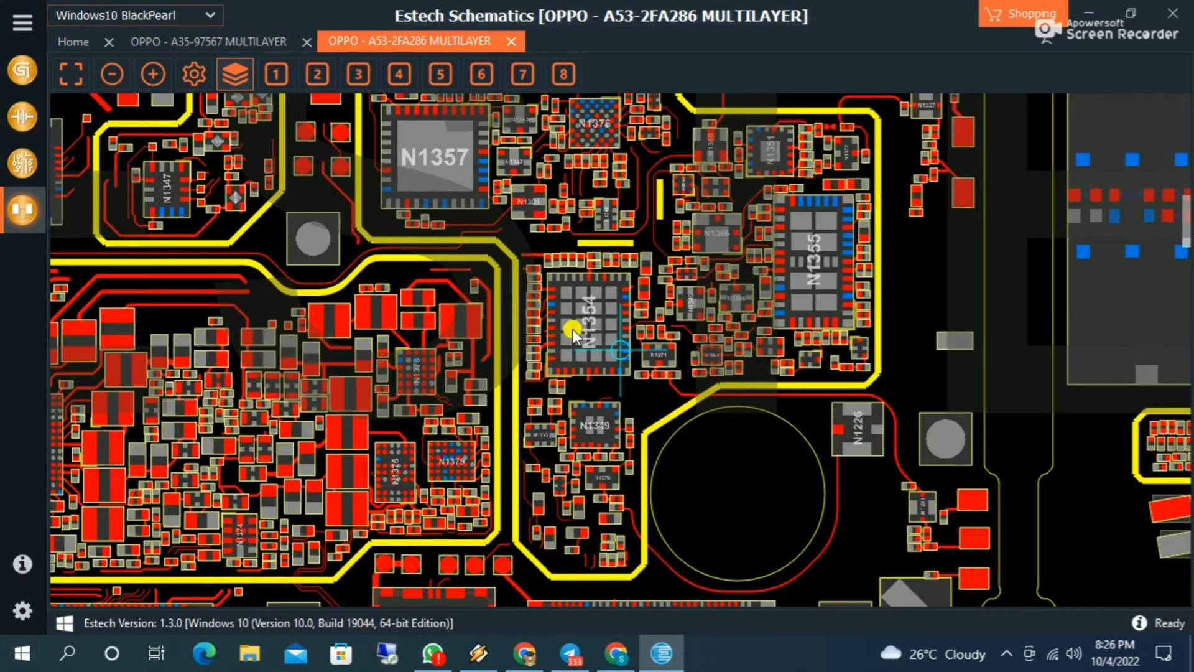
{"action": "scroll", "coordinate": [628, 314], "scroll_direction": "down", "scroll_amount": 1}
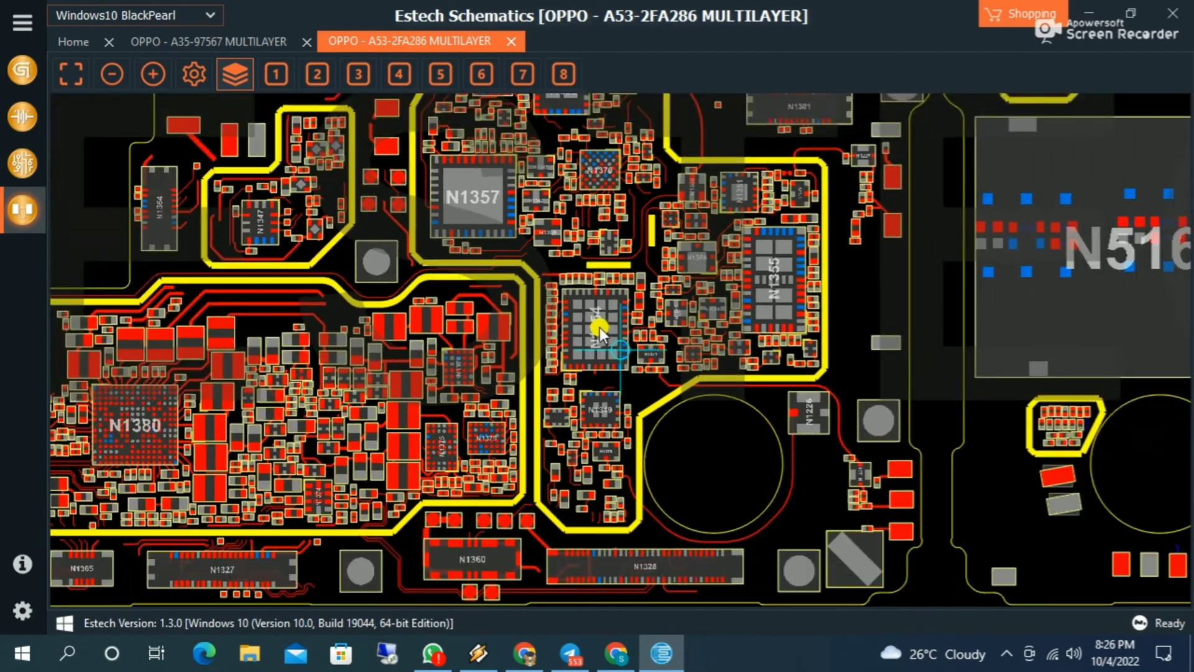
{"action": "scroll", "coordinate": [600, 327], "scroll_direction": "down", "scroll_amount": 1}
Reopen the multilayer board list and expand the XIAOMI folder.
{"action": "left_click", "coordinate": [35, 211]}
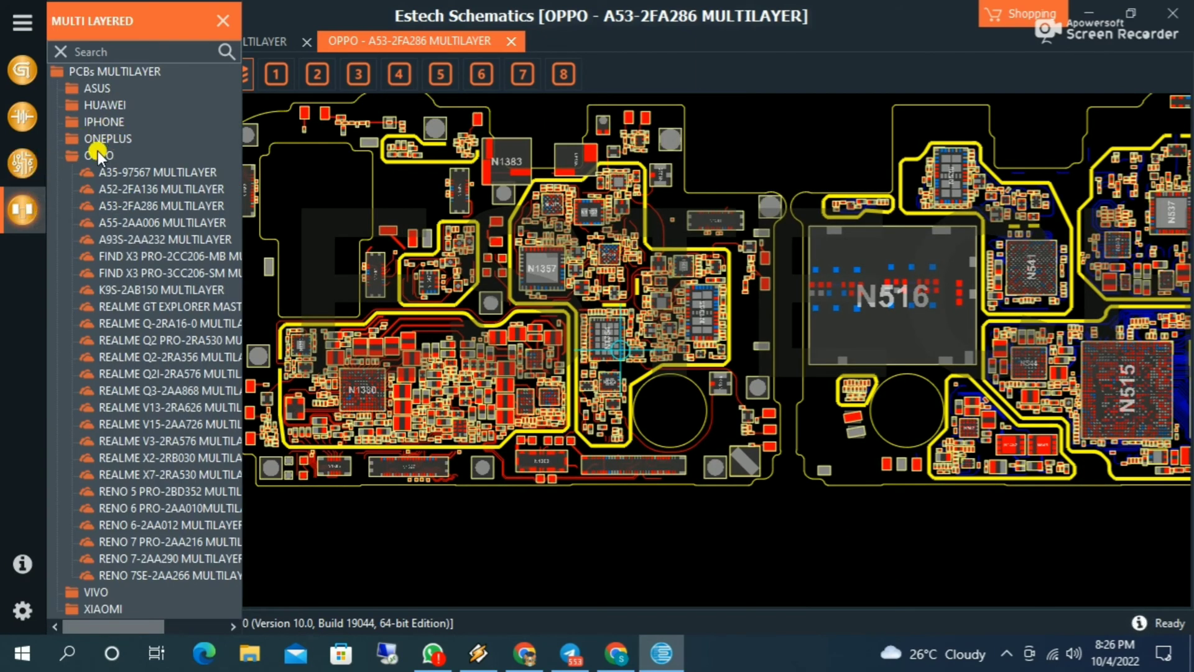
{"action": "left_click", "coordinate": [109, 609]}
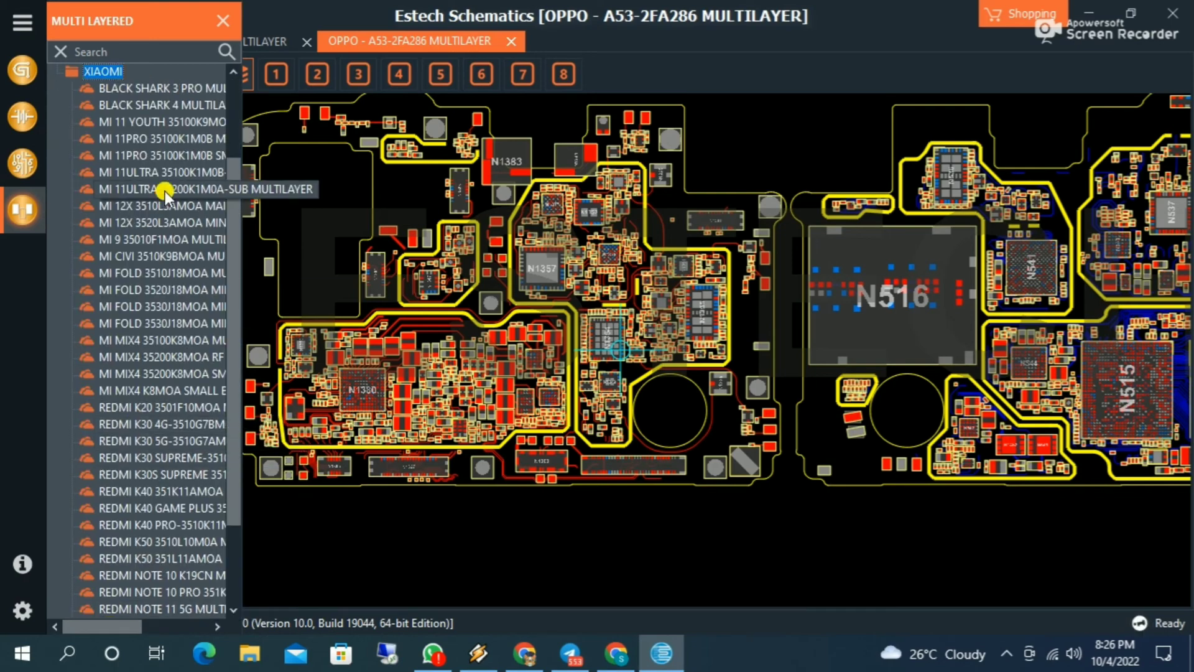
{"action": "scroll", "coordinate": [146, 215], "scroll_direction": "down", "scroll_amount": 3}
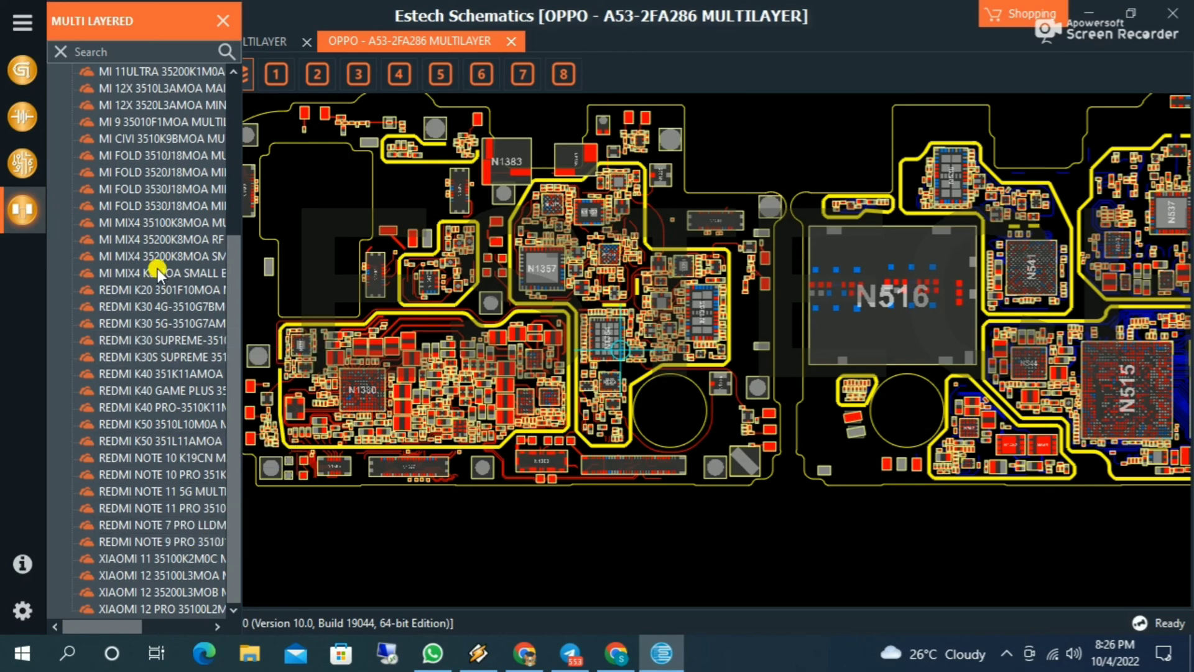
Open the Xiaomi MI 12X 3510L3AMOA mainboard, inspect the U4200 and U5600 area, then close it.
{"action": "double_click", "coordinate": [136, 90]}
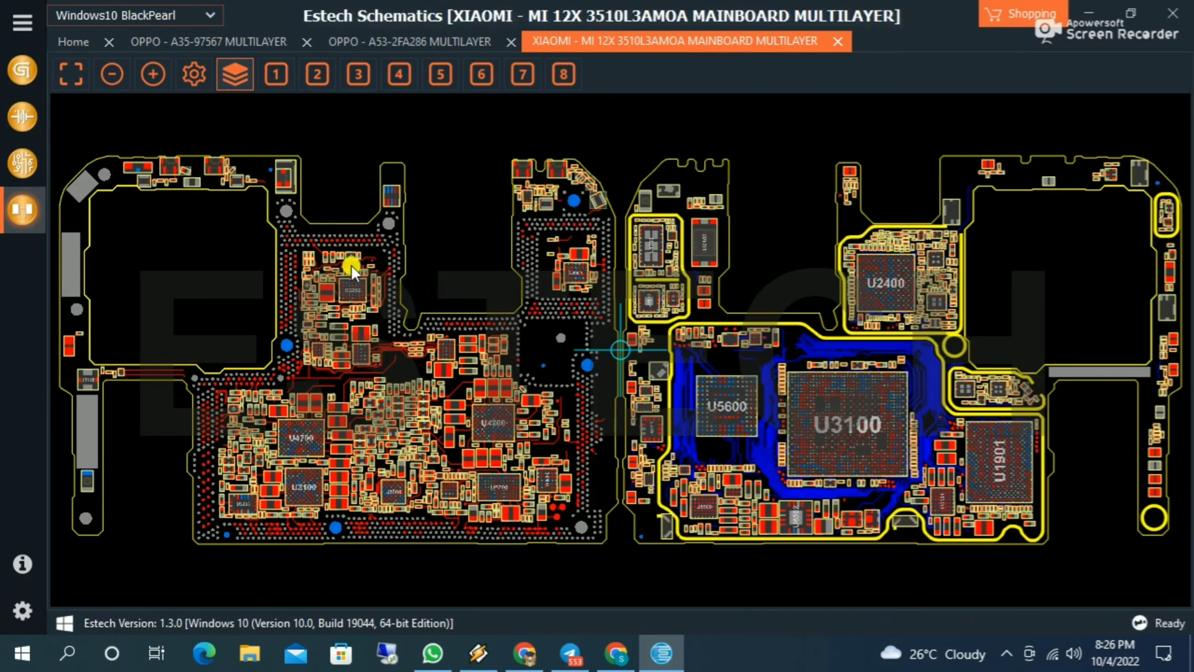
{"action": "scroll", "coordinate": [361, 342], "scroll_direction": "up", "scroll_amount": 3}
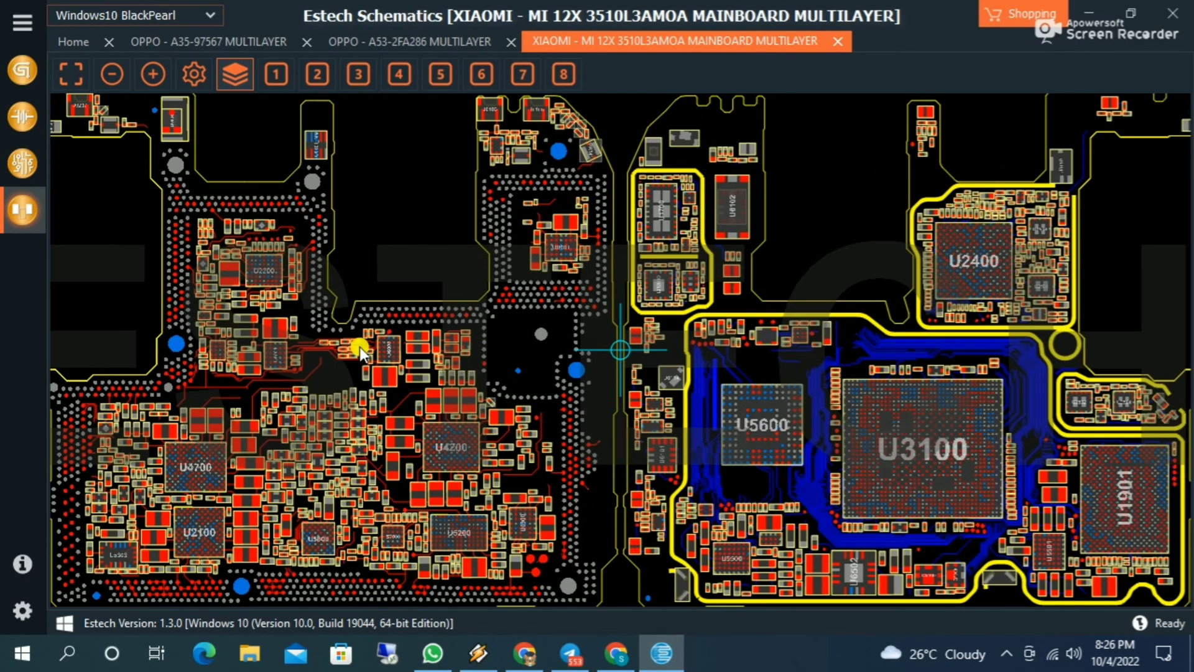
{"action": "left_click_drag", "start_coordinate": [326, 430], "coordinate": [534, 398]}
{"action": "scroll", "coordinate": [532, 398], "scroll_direction": "up", "scroll_amount": 5}
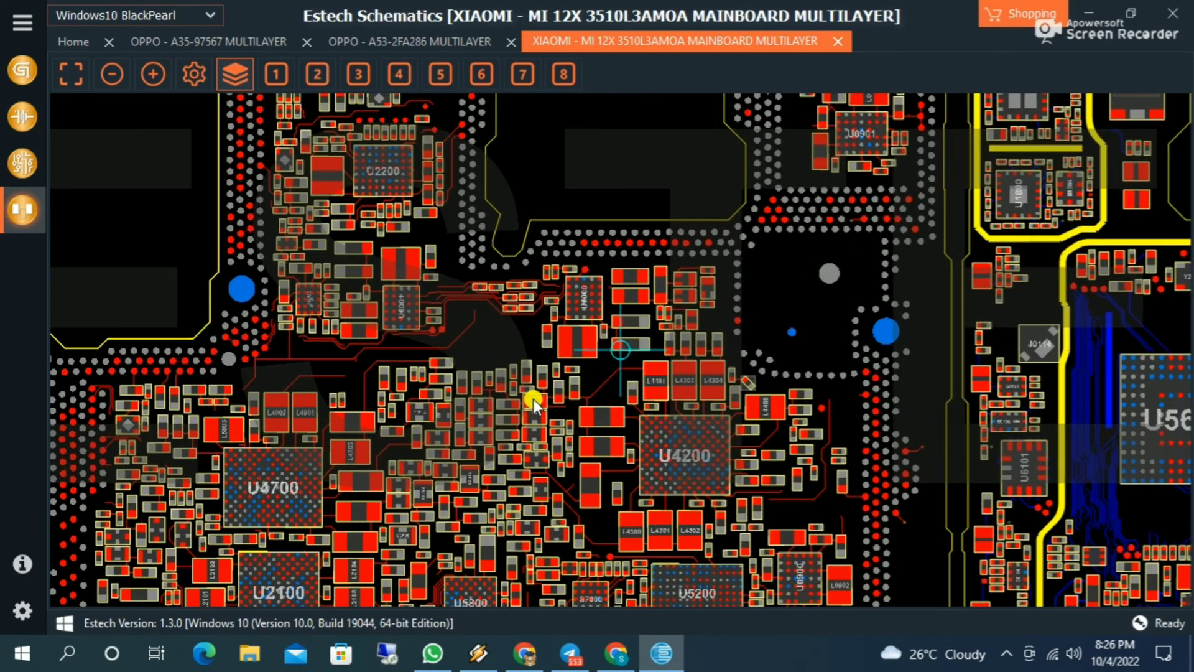
{"action": "scroll", "coordinate": [525, 398], "scroll_direction": "up", "scroll_amount": 4}
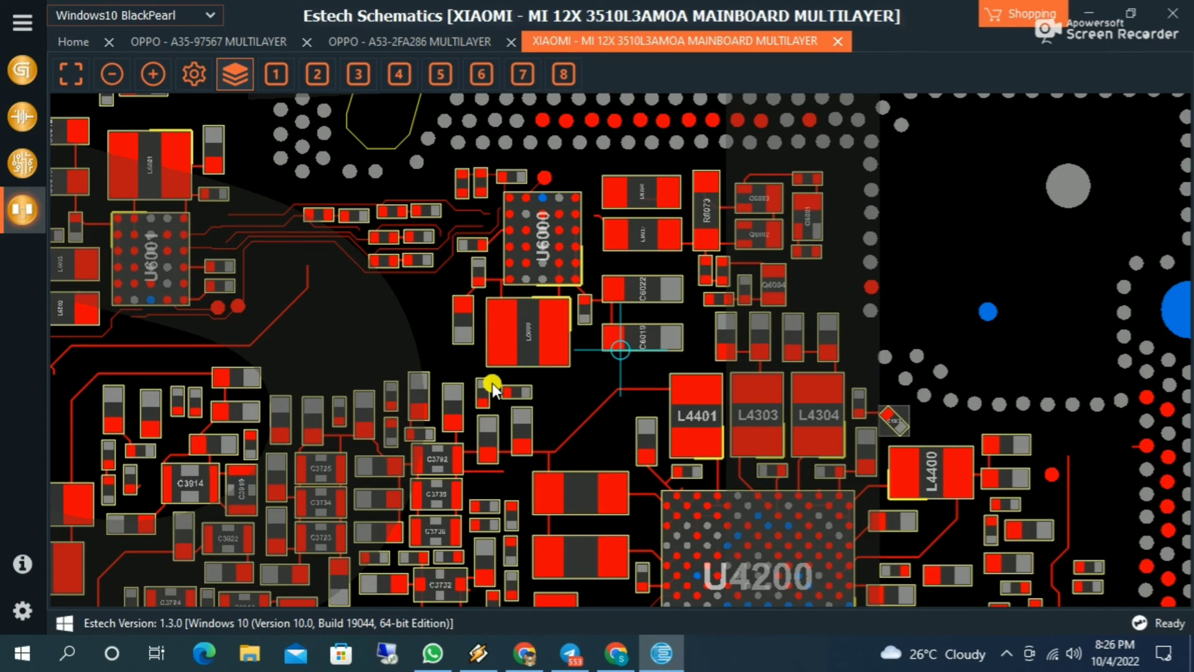
{"action": "scroll", "coordinate": [488, 381], "scroll_direction": "down", "scroll_amount": 6}
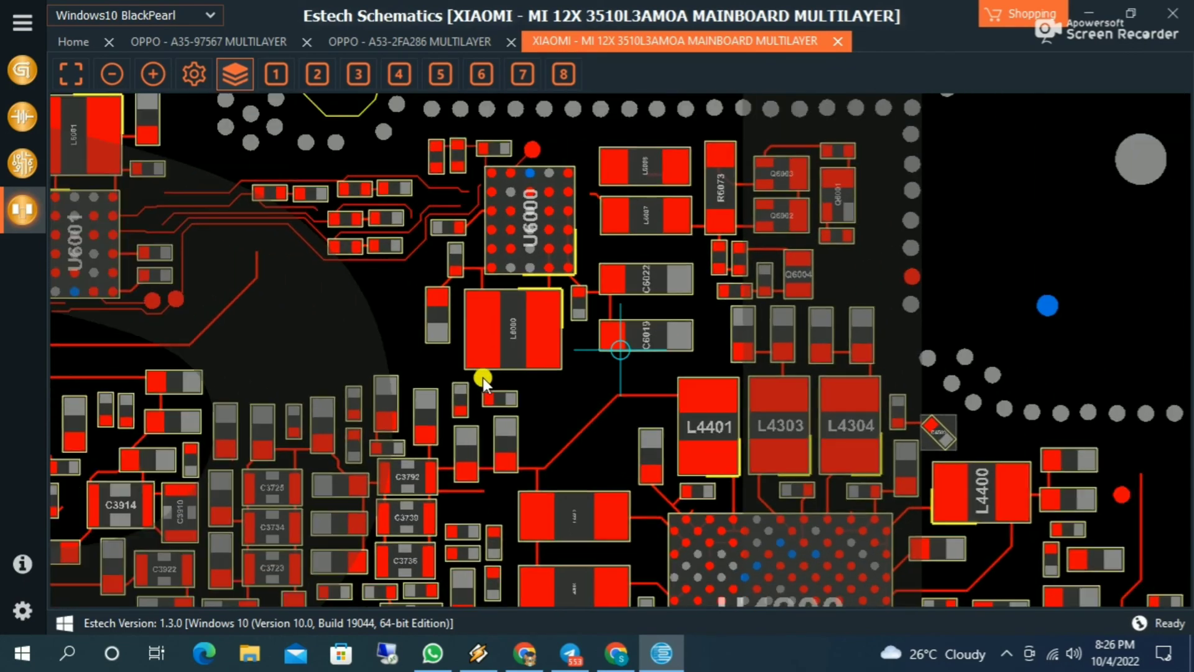
{"action": "scroll", "coordinate": [483, 378], "scroll_direction": "down", "scroll_amount": 7}
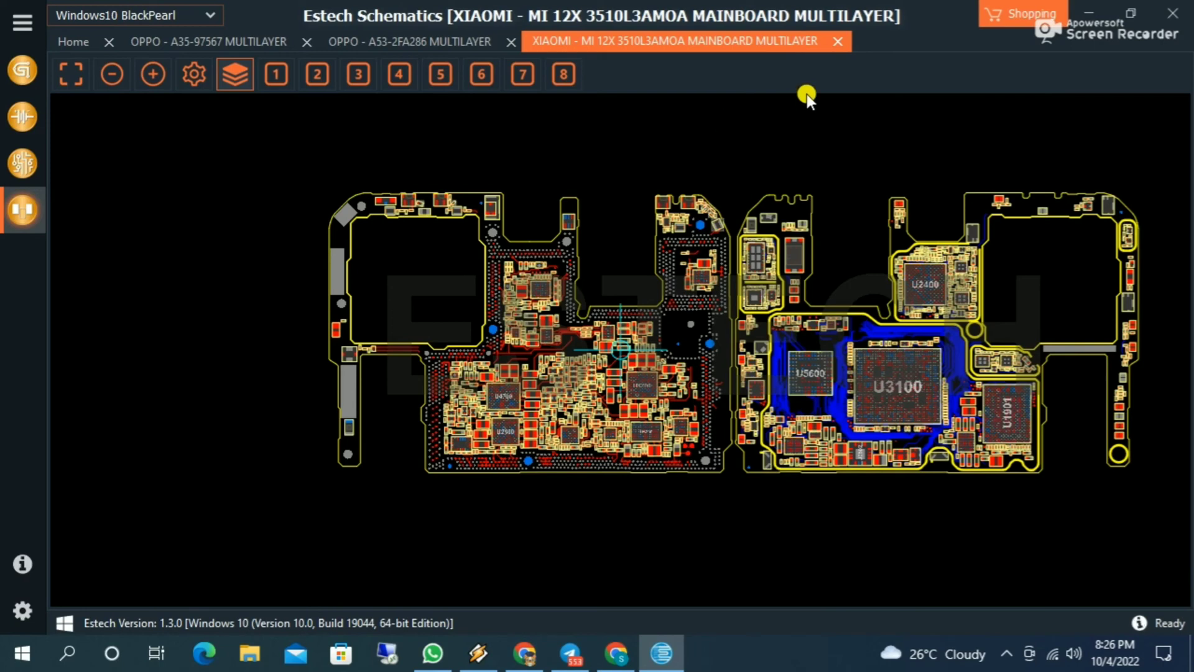
{"action": "left_click", "coordinate": [839, 43]}
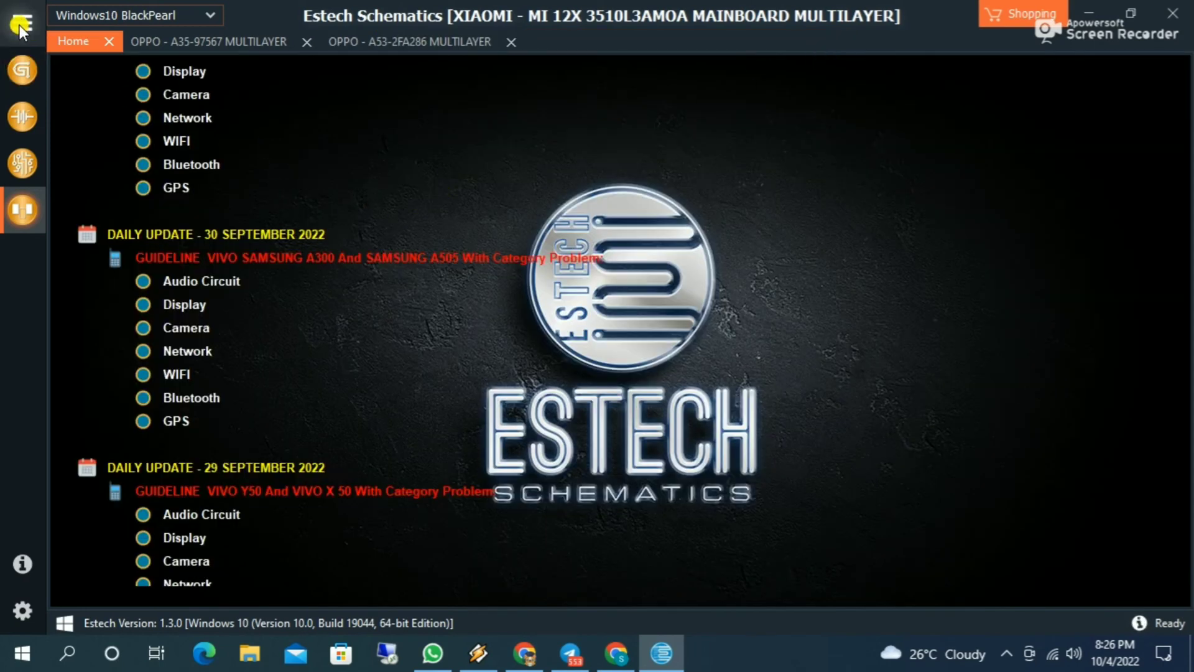
Open the NOKIA 5.1 PLUS(X5) Audio Circuit guideline from Smartphone Guidelines.
{"action": "left_click", "coordinate": [21, 72]}
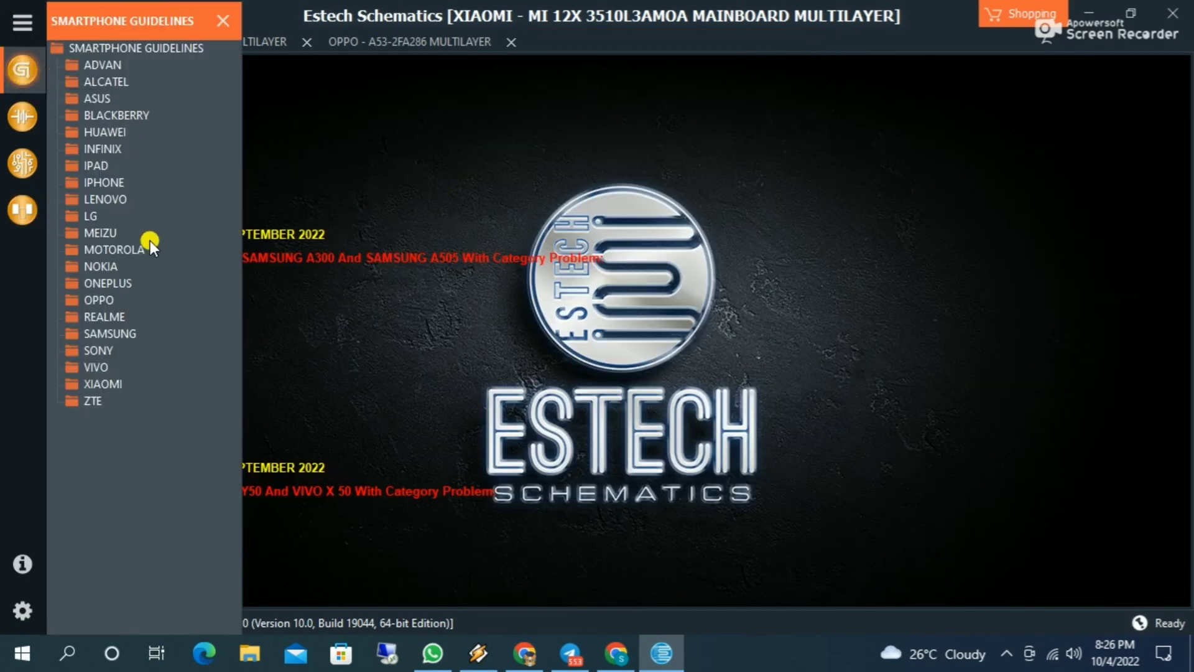
{"action": "left_click", "coordinate": [109, 267]}
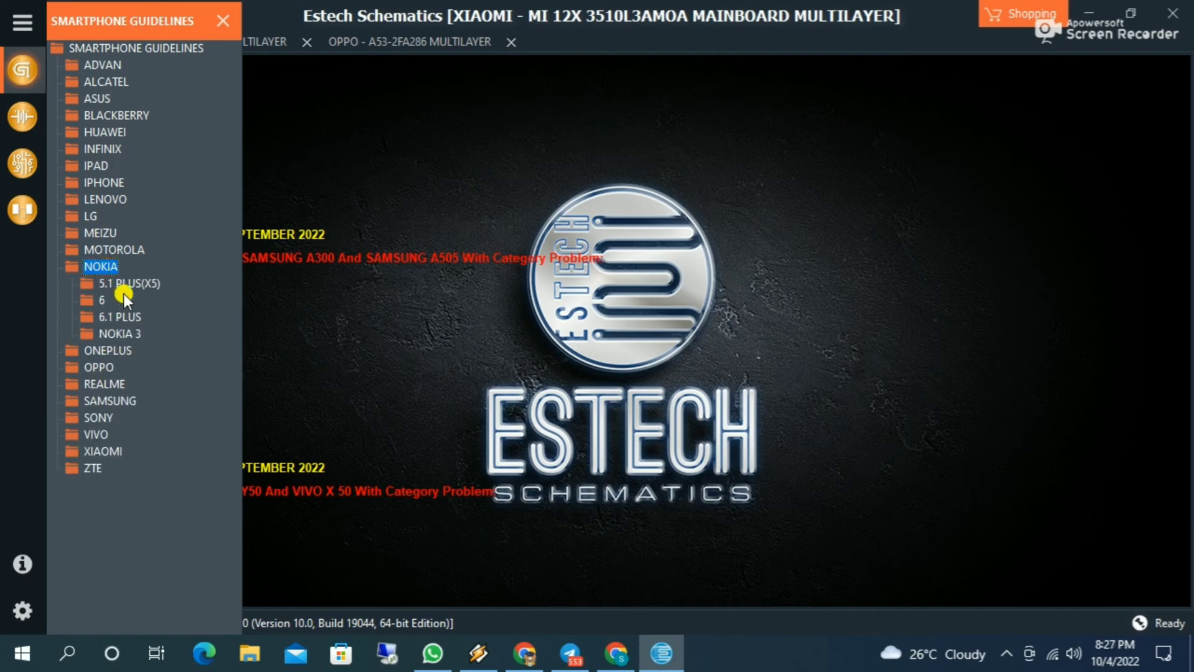
{"action": "left_click", "coordinate": [126, 283]}
{"action": "left_click", "coordinate": [141, 300]}
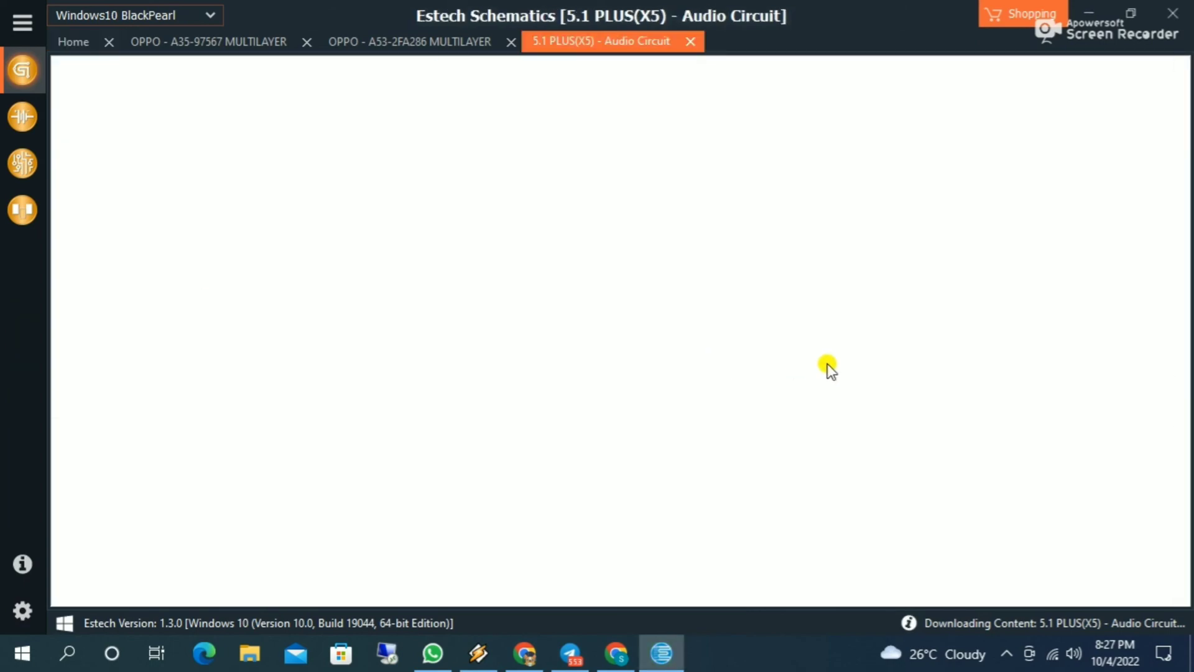
Zoom and pan the Audio Circuit board to view the SIM tray chips and coloured audio traces.
{"action": "scroll", "coordinate": [567, 364], "scroll_direction": "up", "scroll_amount": 2}
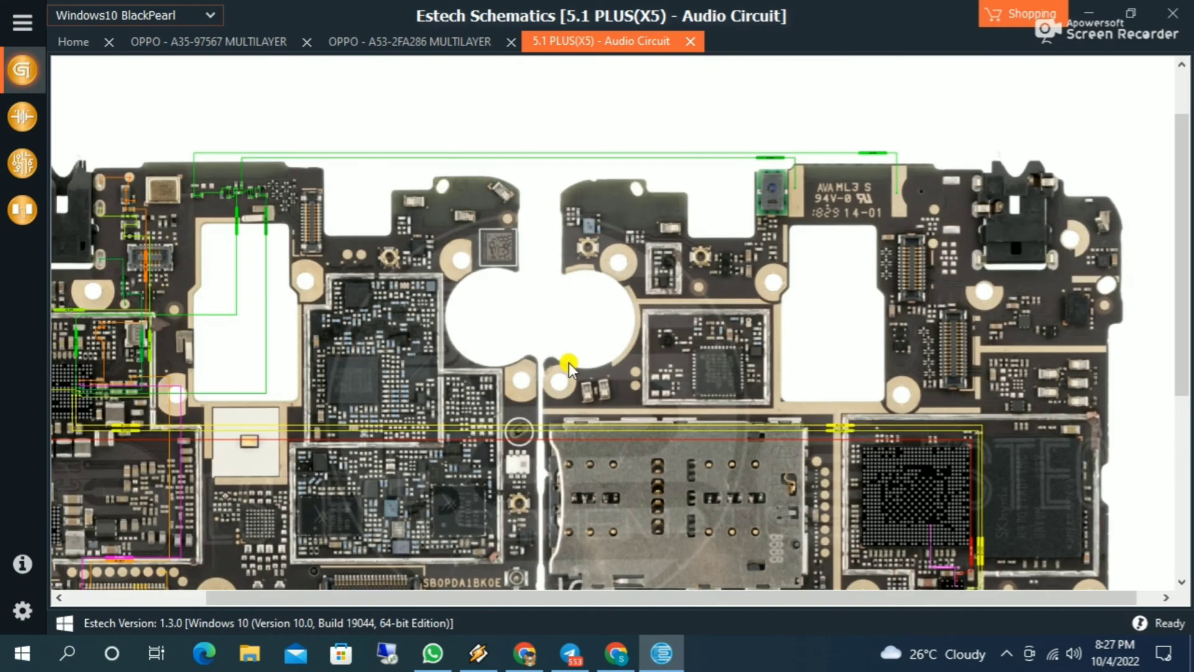
{"action": "scroll", "coordinate": [568, 364], "scroll_direction": "down", "scroll_amount": 5}
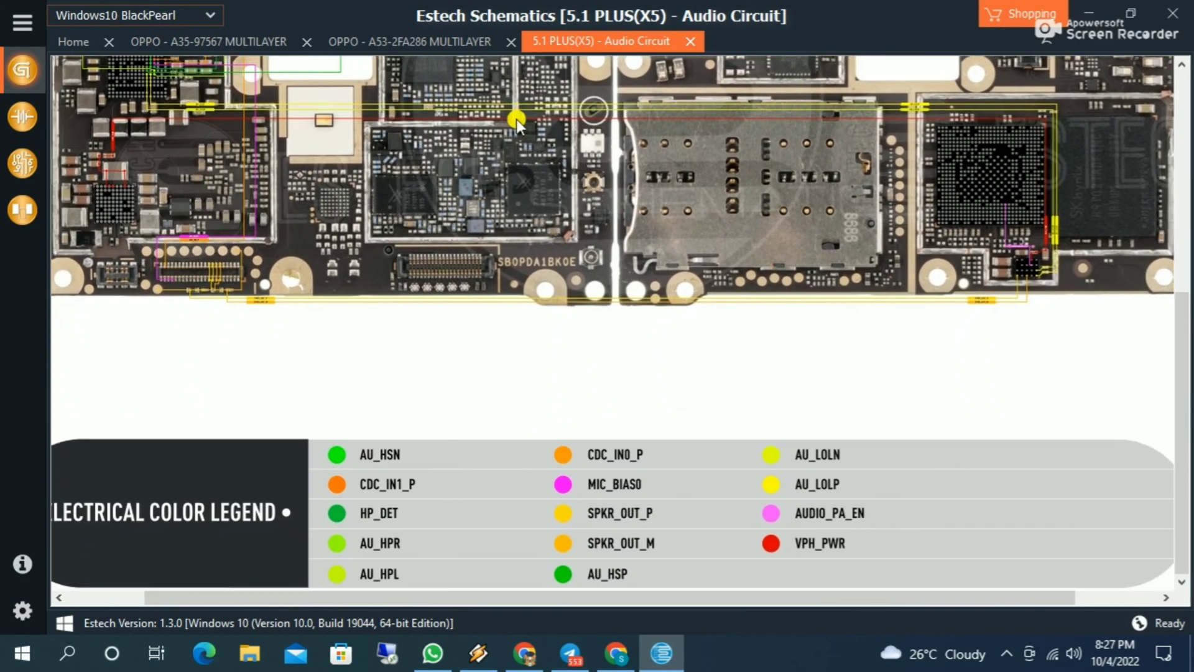
{"action": "scroll", "coordinate": [803, 298], "scroll_direction": "down", "scroll_amount": 1}
{"action": "scroll", "coordinate": [725, 329], "scroll_direction": "up", "scroll_amount": 3}
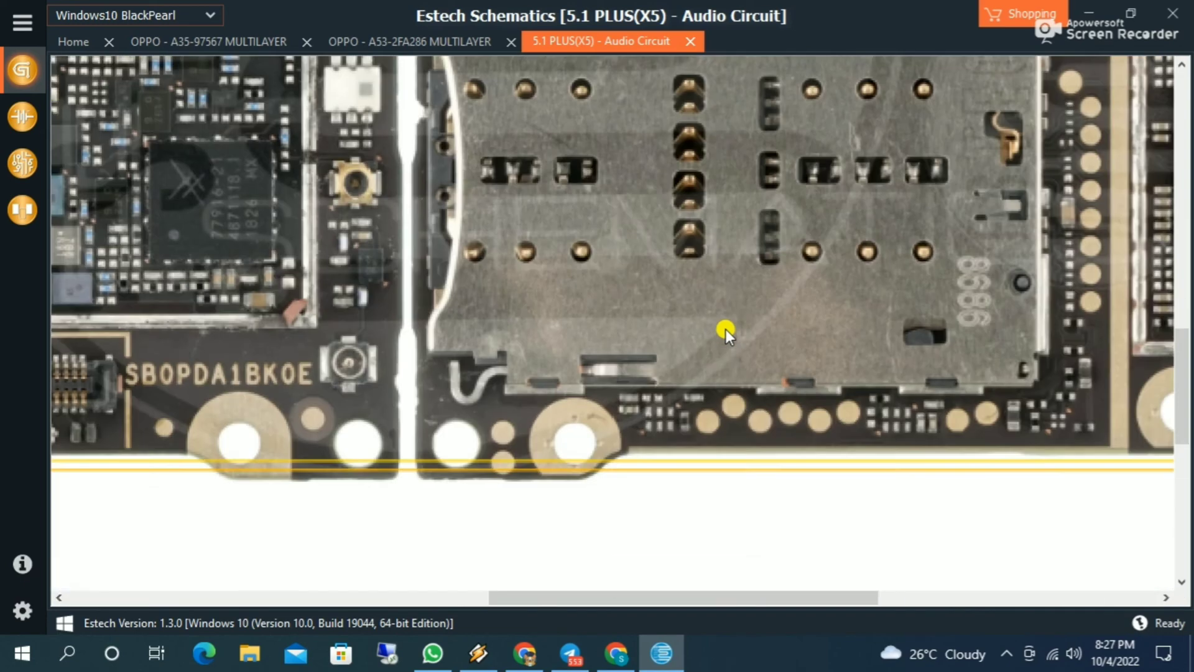
{"action": "left_click_drag", "start_coordinate": [359, 245], "coordinate": [723, 576]}
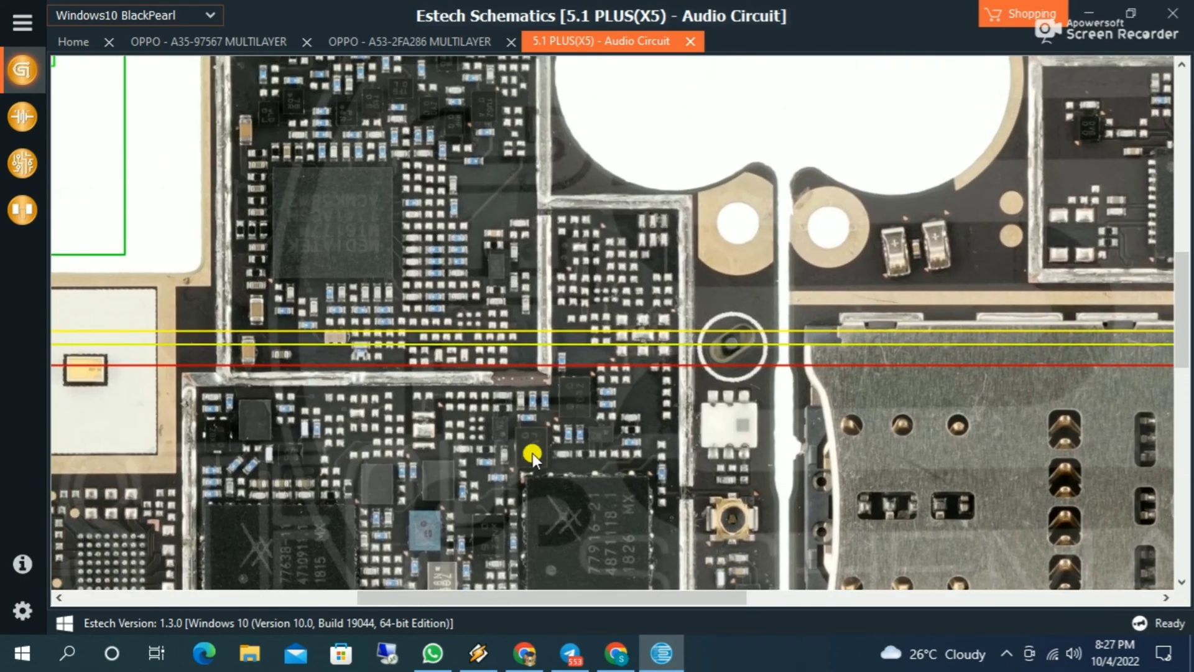
{"action": "left_click_drag", "start_coordinate": [533, 453], "coordinate": [818, 445]}
{"action": "left_click_drag", "start_coordinate": [522, 396], "coordinate": [669, 410]}
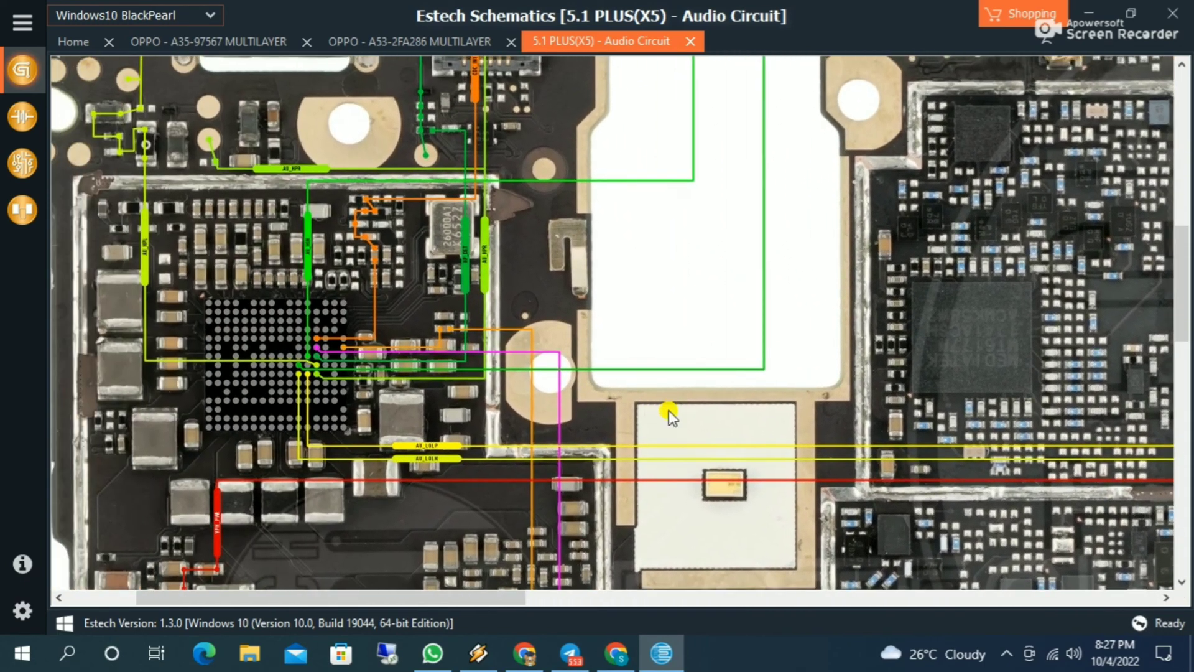
{"action": "scroll", "coordinate": [490, 344], "scroll_direction": "up", "scroll_amount": 2}
{"action": "scroll", "coordinate": [479, 342], "scroll_direction": "down", "scroll_amount": 1}
{"action": "scroll", "coordinate": [477, 341], "scroll_direction": "down", "scroll_amount": 8}
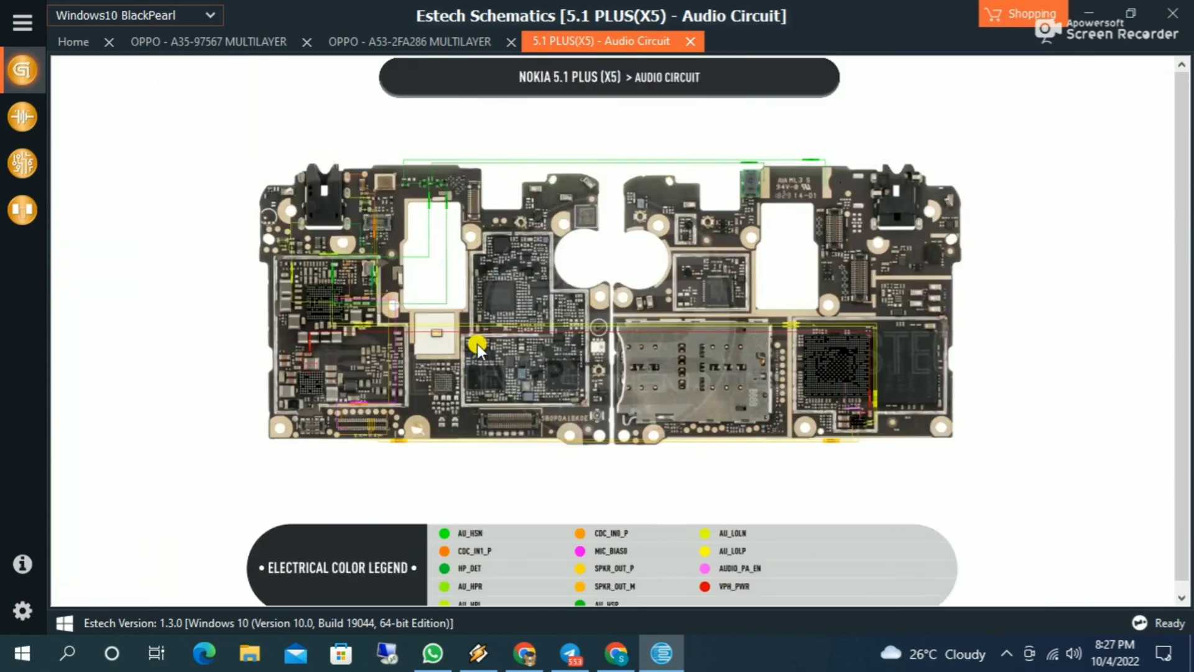
{"action": "scroll", "coordinate": [692, 308], "scroll_direction": "up", "scroll_amount": 2}
Close the Audio Circuit guideline, exit Estech Schematics, and move its shortcut beside the setup files.
{"action": "left_click", "coordinate": [691, 41]}
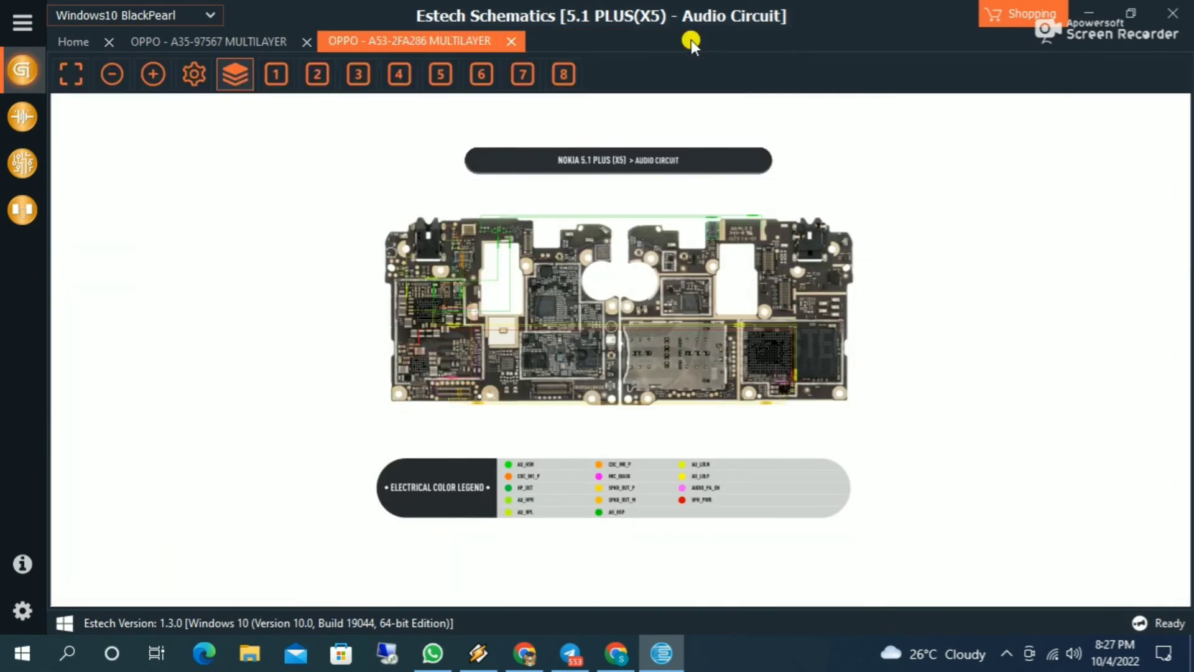
{"action": "left_click", "coordinate": [1181, 13]}
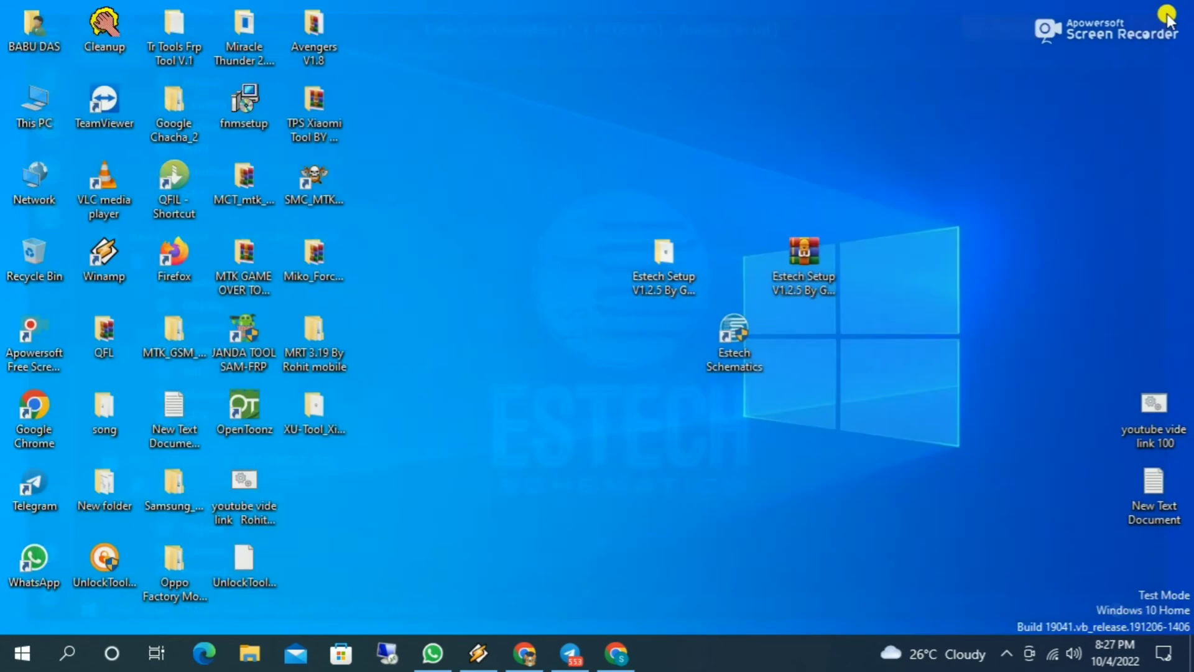
{"action": "left_click_drag", "start_coordinate": [715, 322], "coordinate": [604, 316]}
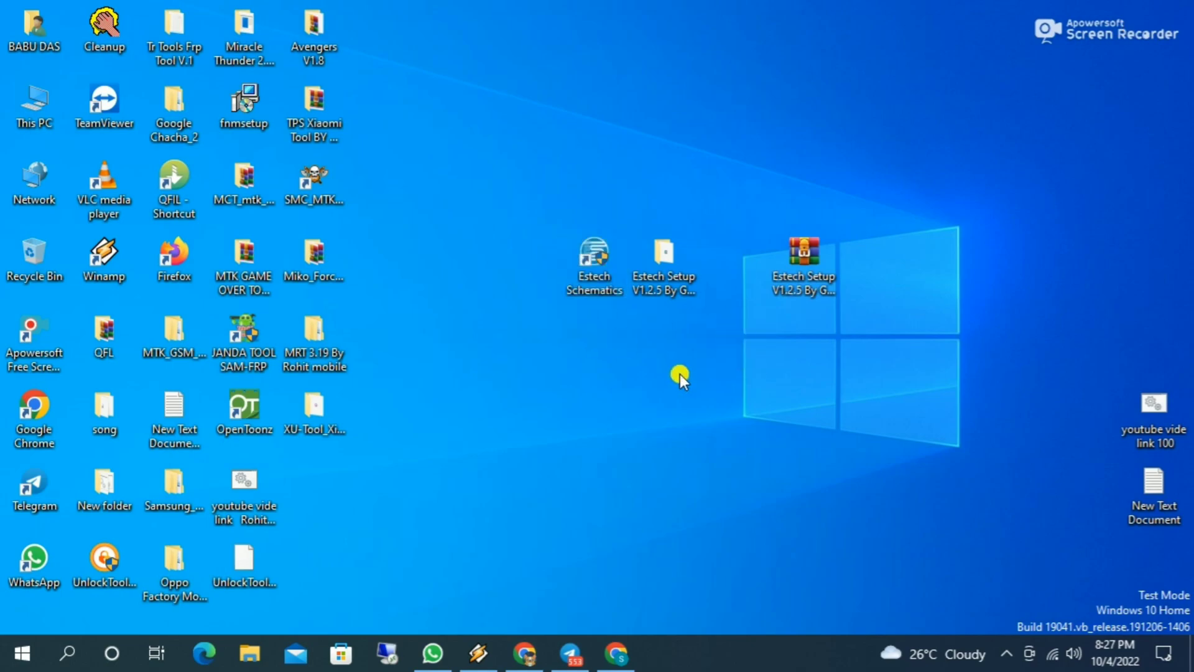